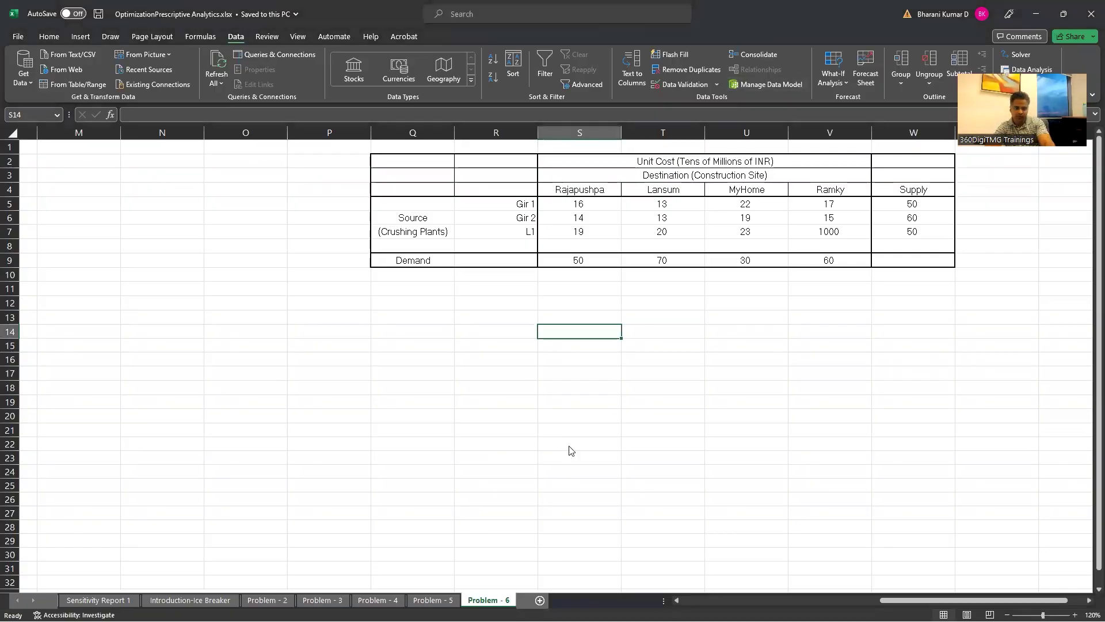
- In FreeMind, mark Decisions, Objective, Constraint, Network Models and Transportation Problems with ink, then clear it
key("alt+Tab")
key("alt+Tab")
key("alt+Tab")
key("alt+Tab")
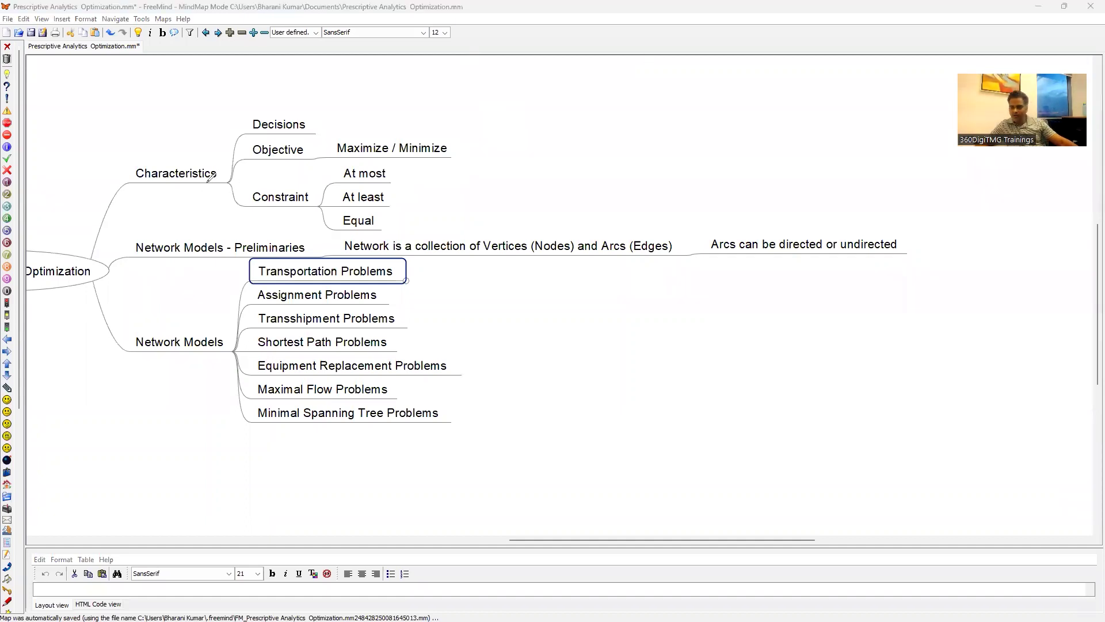
left_click_drag(240, 127, 244, 132)
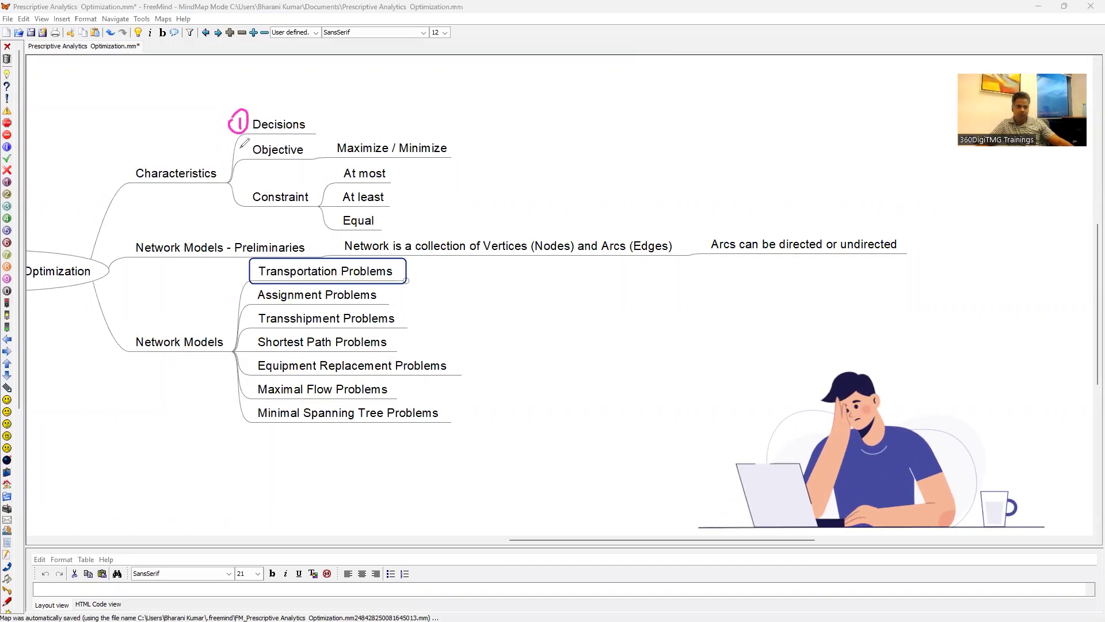
mouse_move(236, 145)
left_mouse_down()
mouse_move(246, 157)
mouse_move(229, 148)
mouse_move(248, 144)
left_mouse_up()
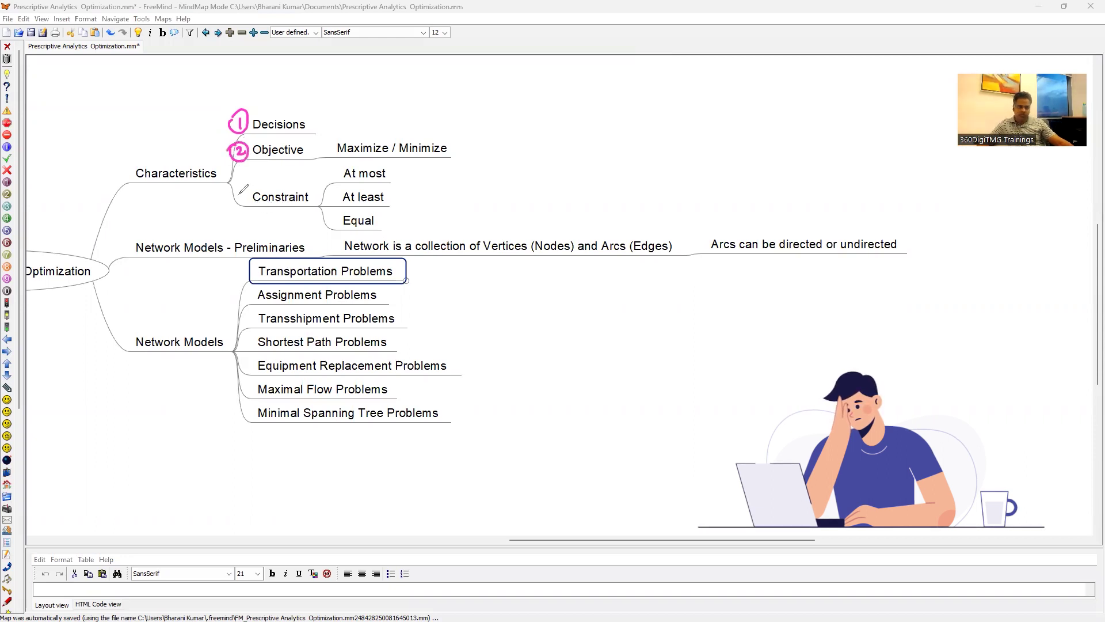
left_click_drag(235, 188, 244, 209)
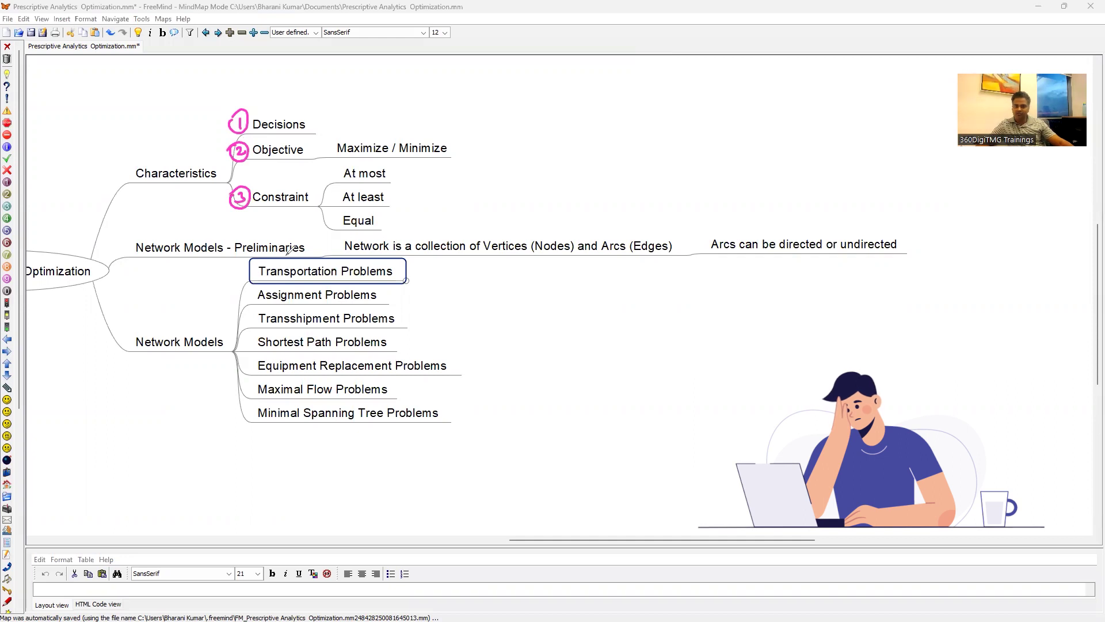
left_click_drag(155, 367, 184, 356)
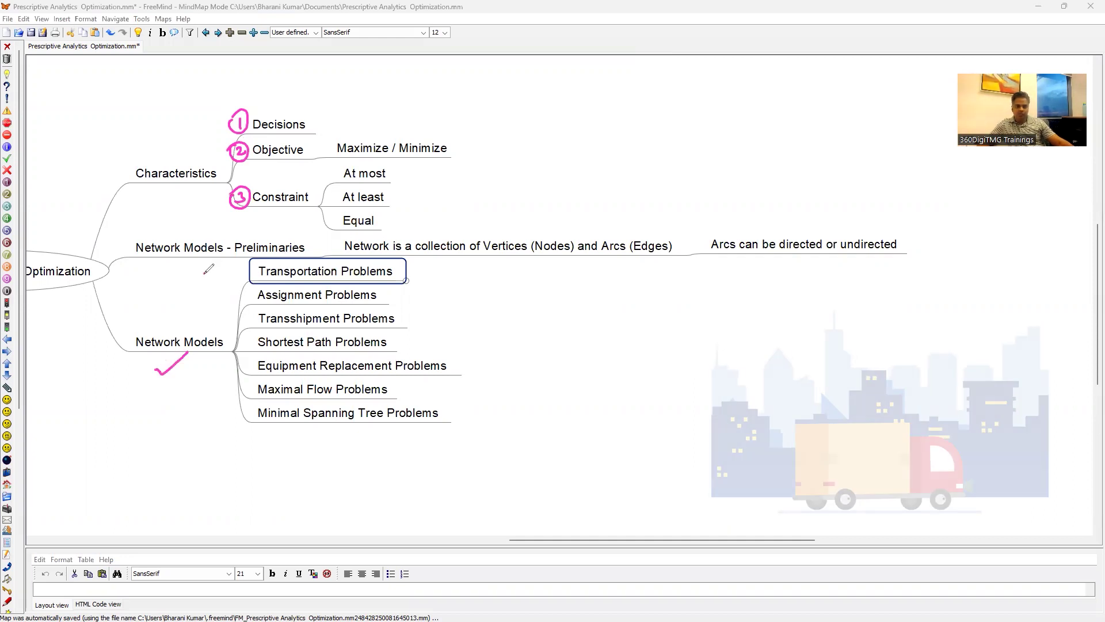
mouse_move(204, 274)
left_mouse_down()
mouse_move(240, 274)
mouse_move(228, 281)
left_mouse_up()
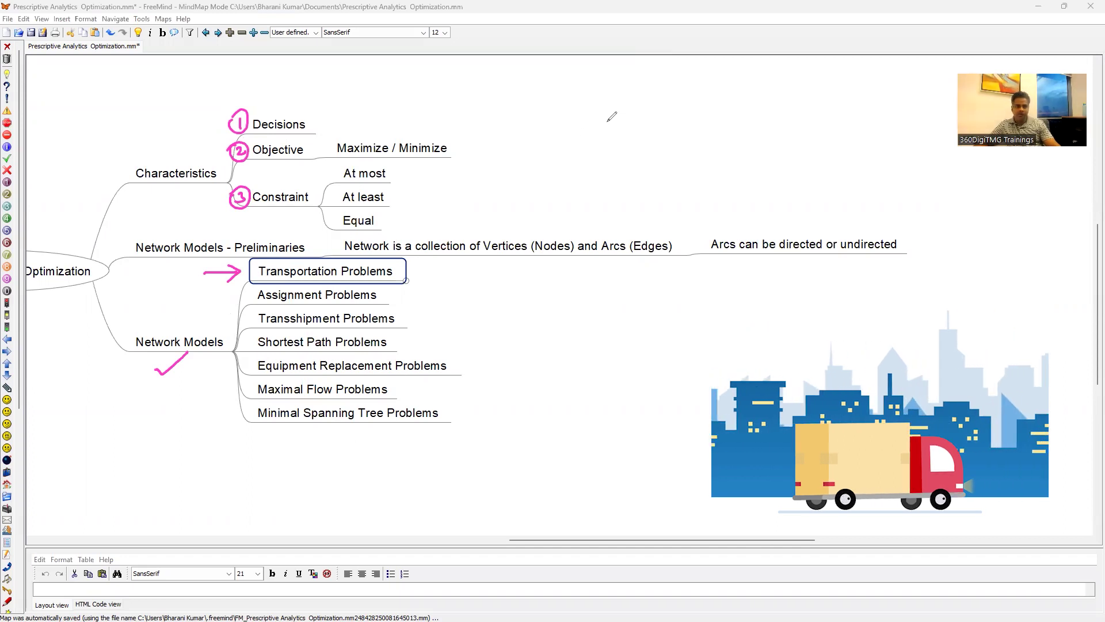
key("Escape")
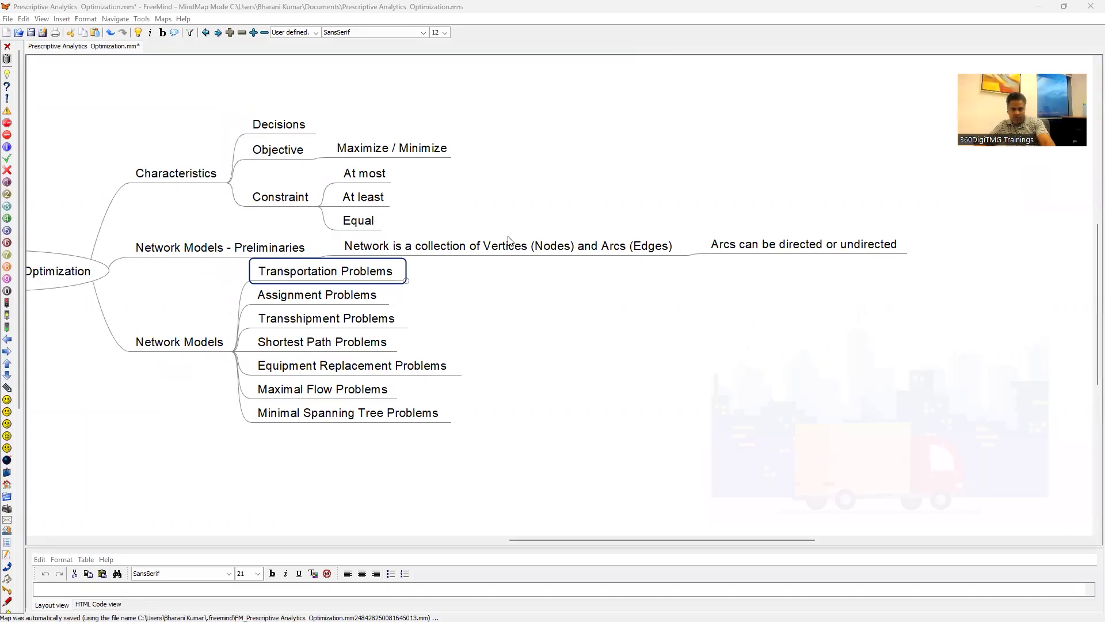
- Back in Excel, point out the Gir 1, Gir 2 and L1 sources and the four Demand values
key("alt+Tab")
key("alt+Tab")
key("alt+Tab")
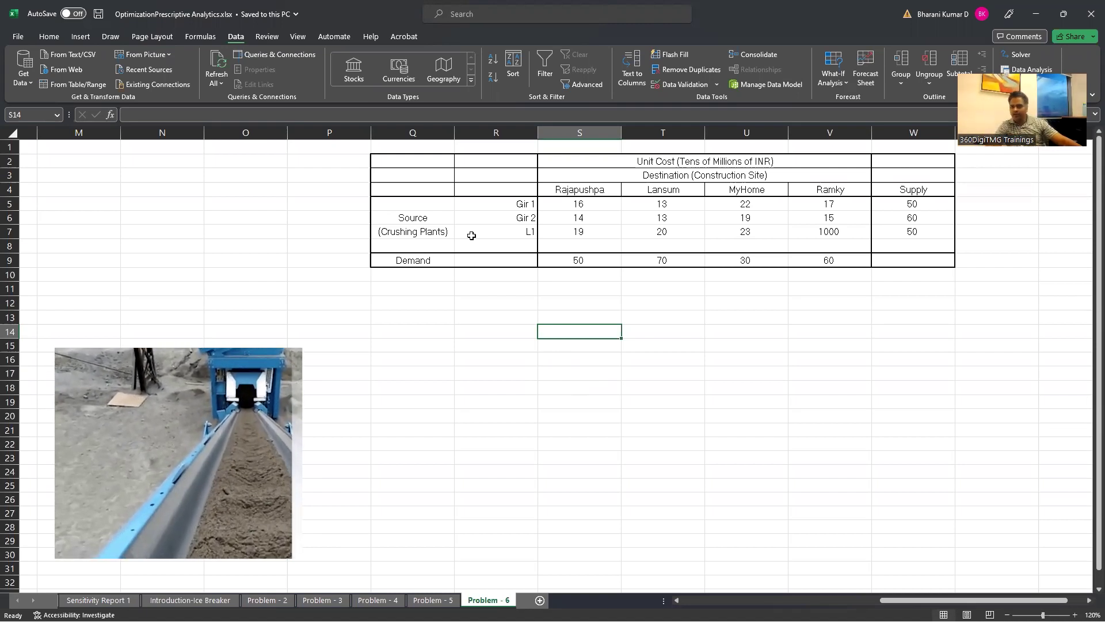
left_click(501, 206)
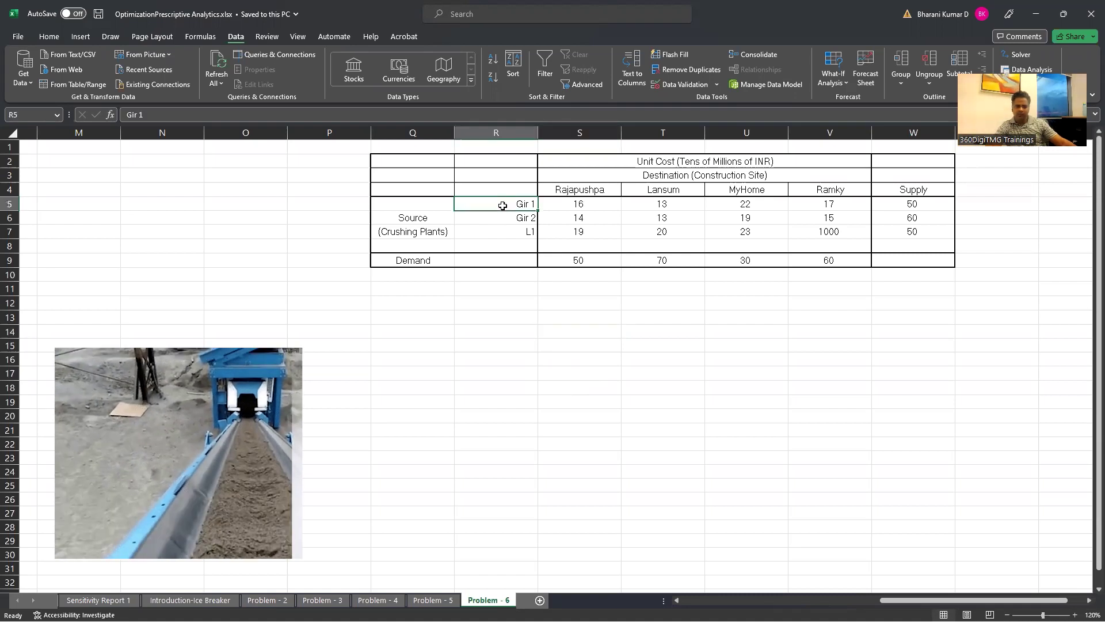
left_click(502, 220)
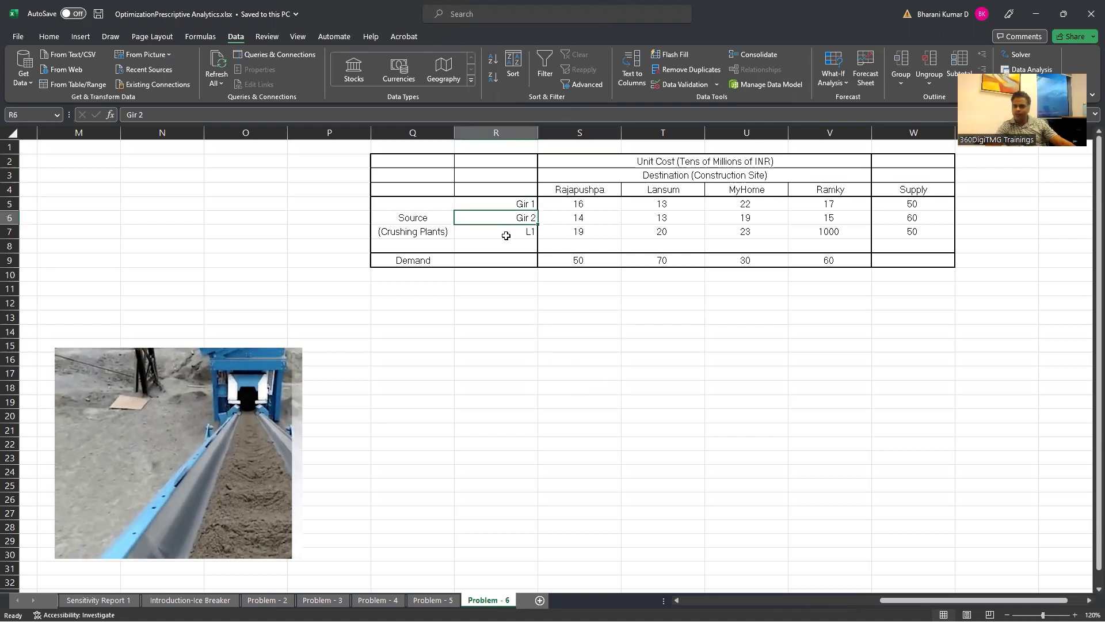
left_click(506, 234)
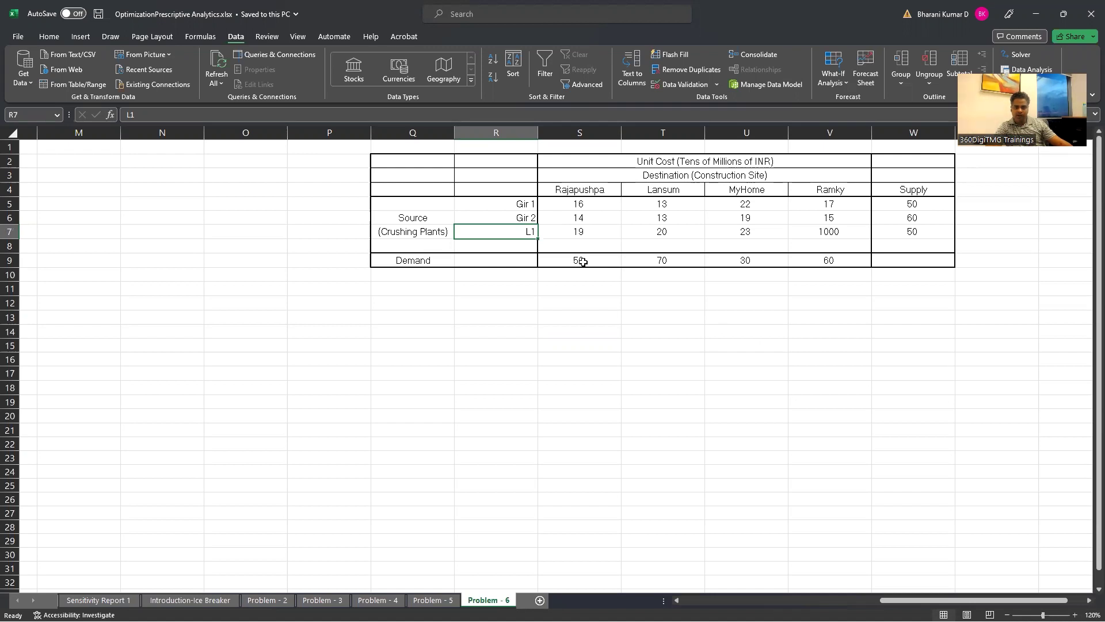
left_click_drag(583, 262, 810, 261)
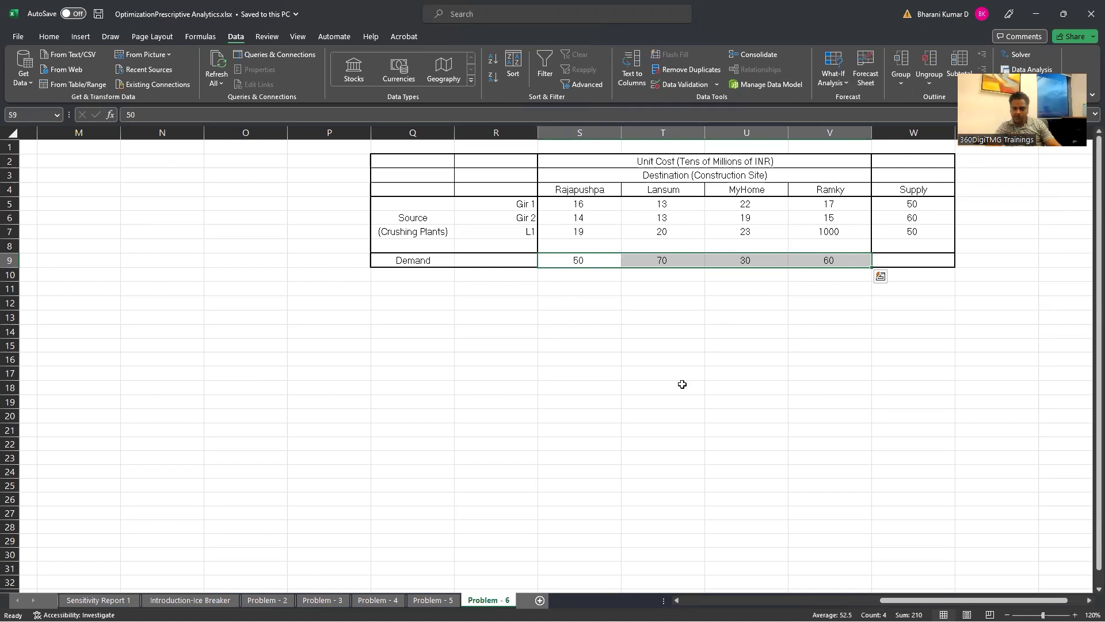
- Delete the 1000 cost from L1 to Ramky
left_click(833, 230)
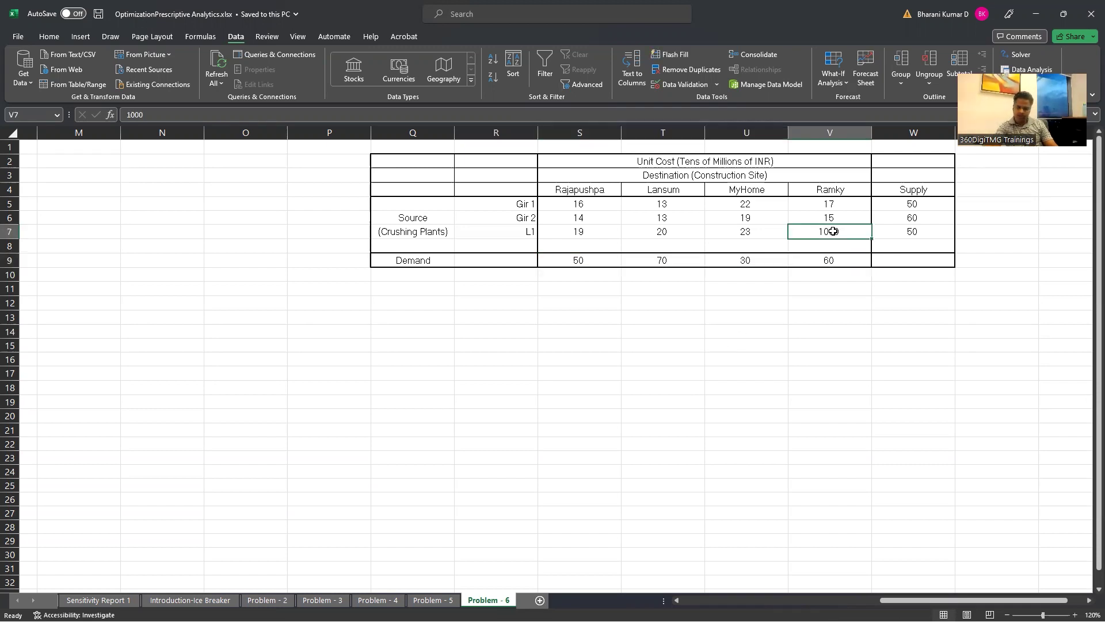
key("Delete")
left_click(841, 336)
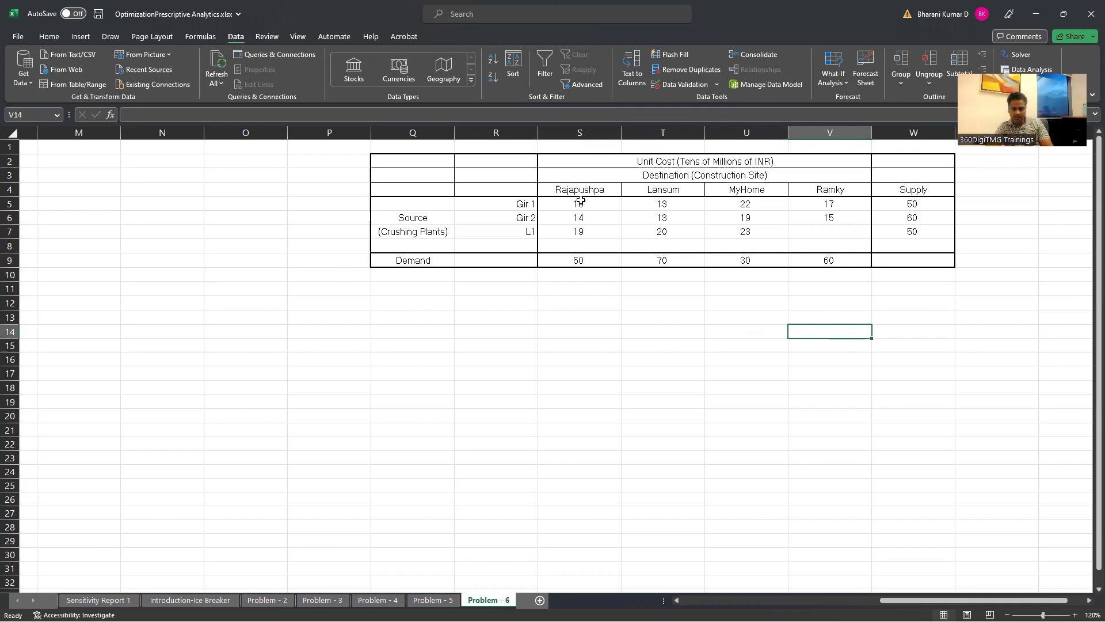
- Review the unit cost grid, including Gir 1 to Rajapushpa at 16, and total the supplies to 160
left_click_drag(581, 200, 809, 230)
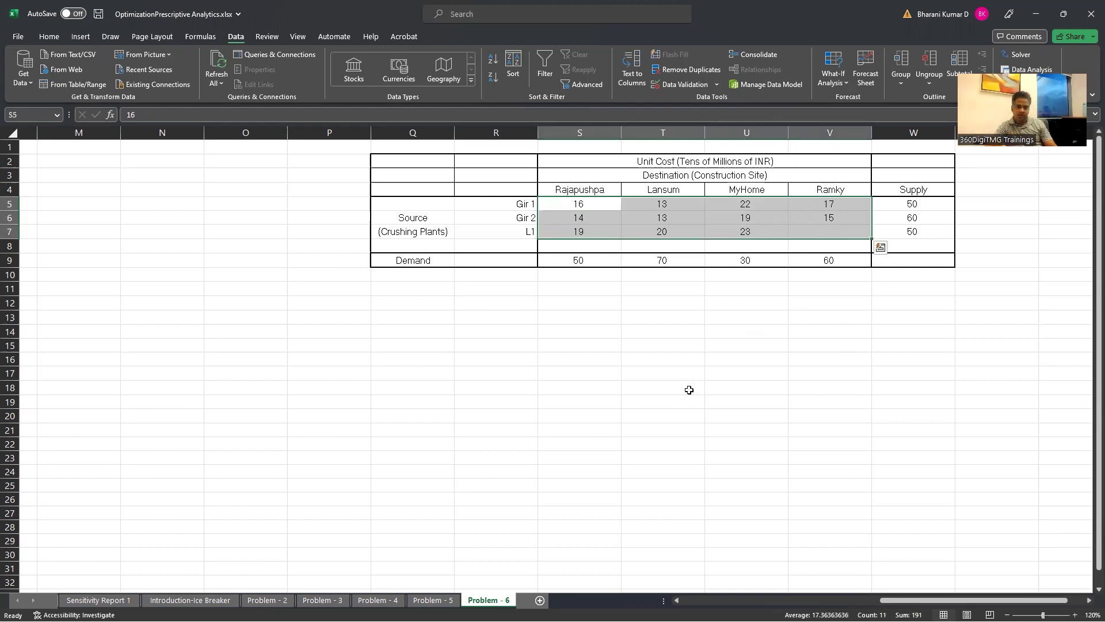
left_click(568, 204)
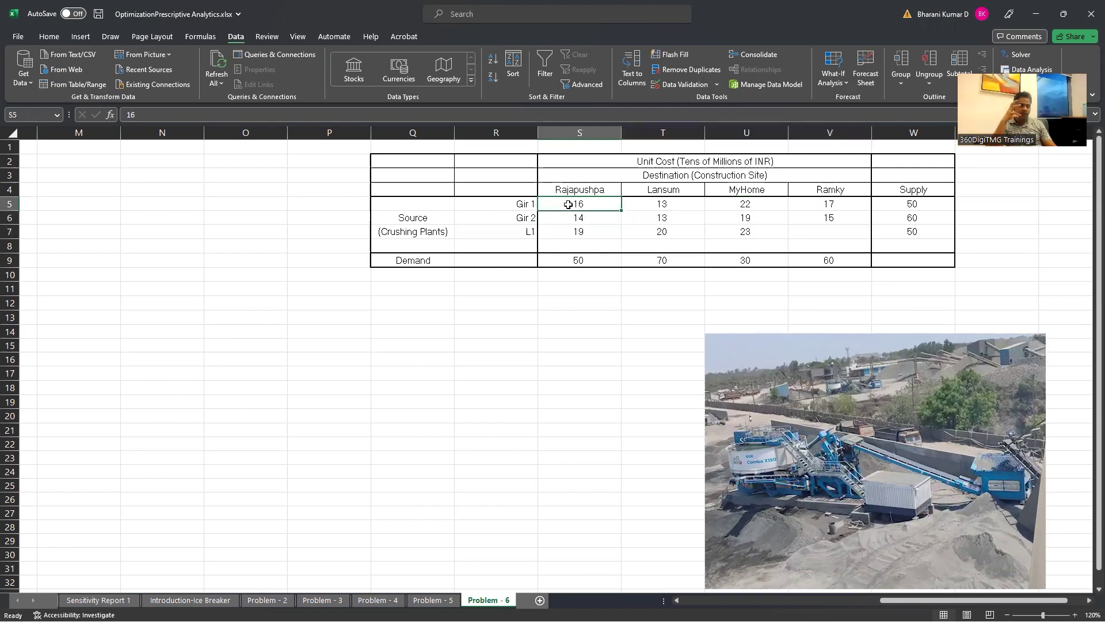
left_click(518, 203)
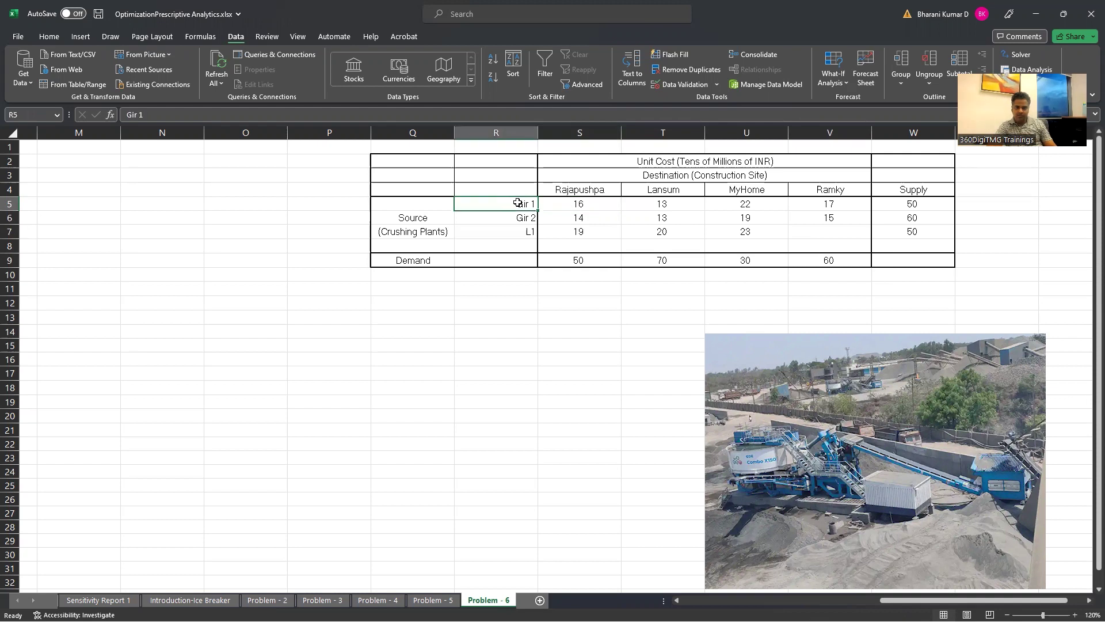
left_click(583, 192)
left_click(585, 202)
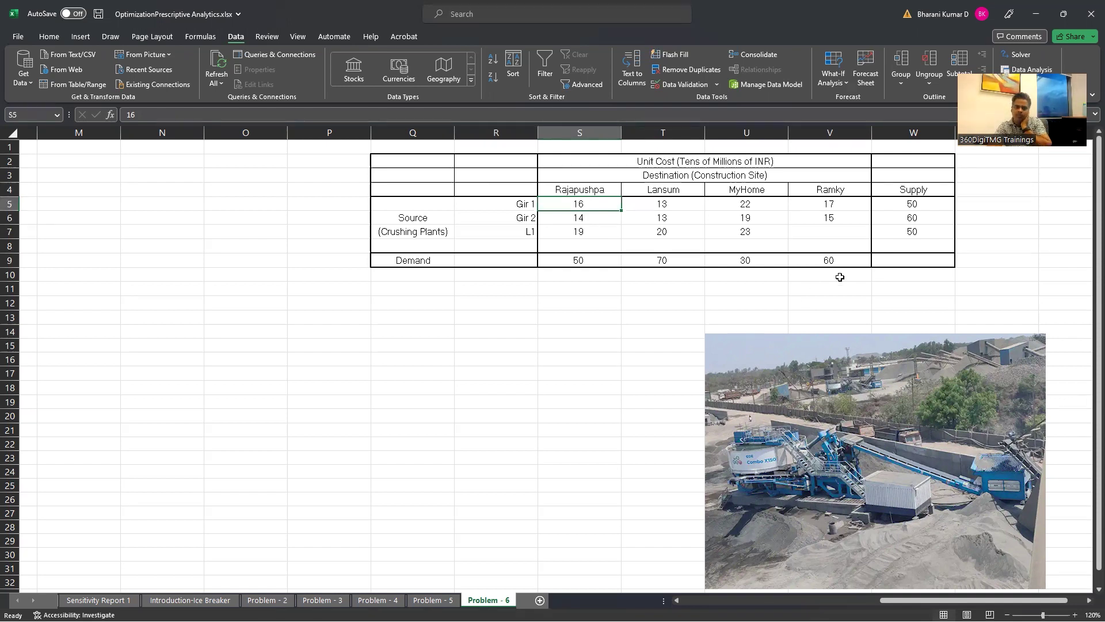
left_click(926, 203)
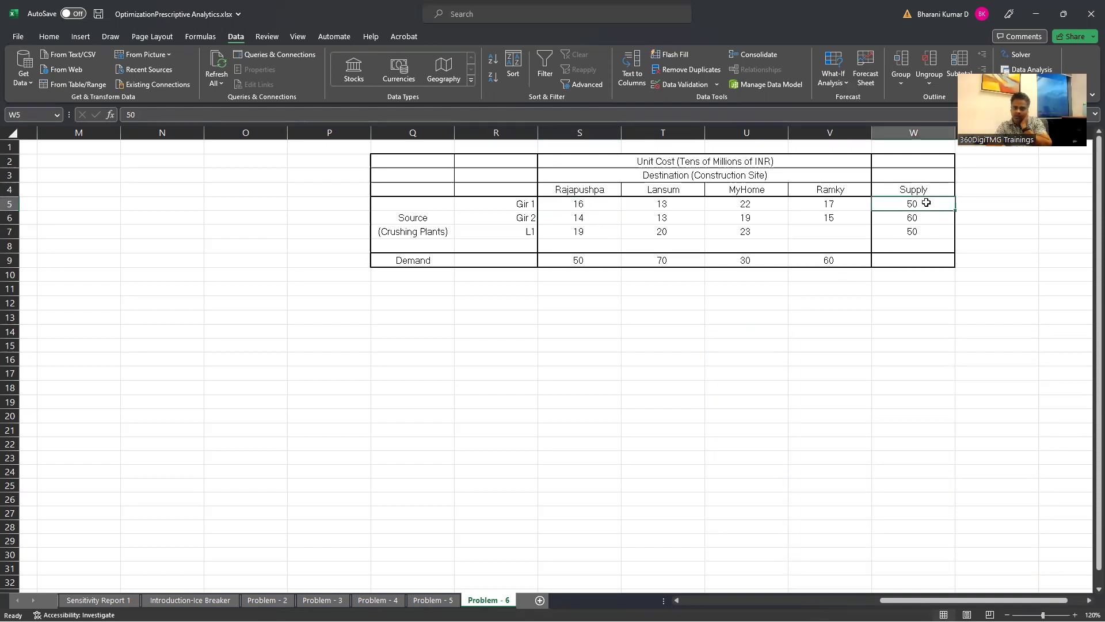
left_click_drag(925, 206, 921, 232)
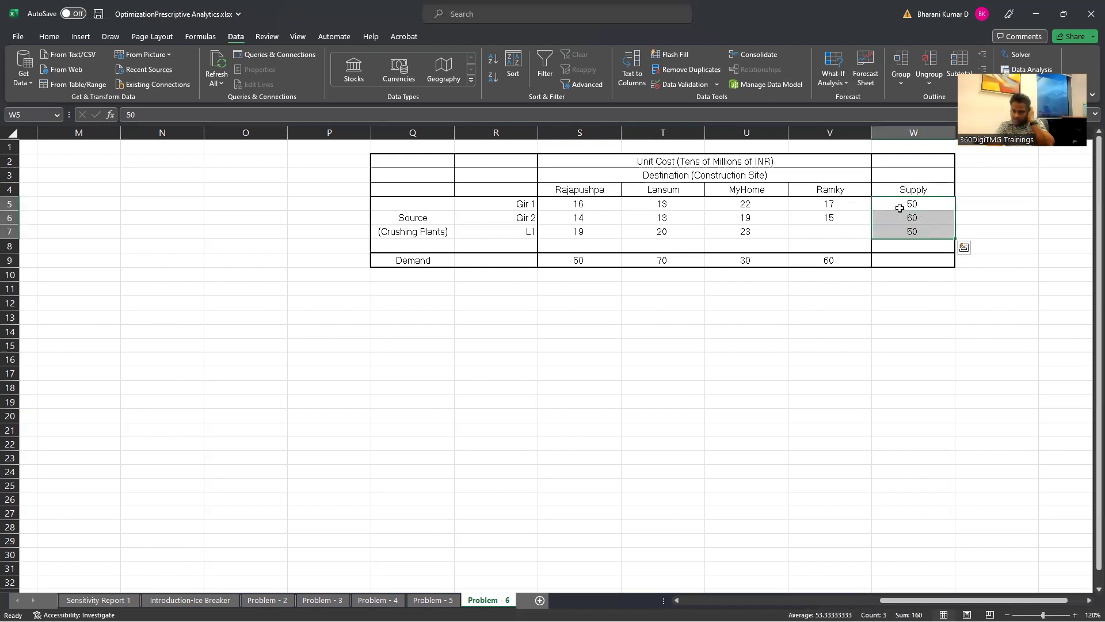
left_click(915, 230)
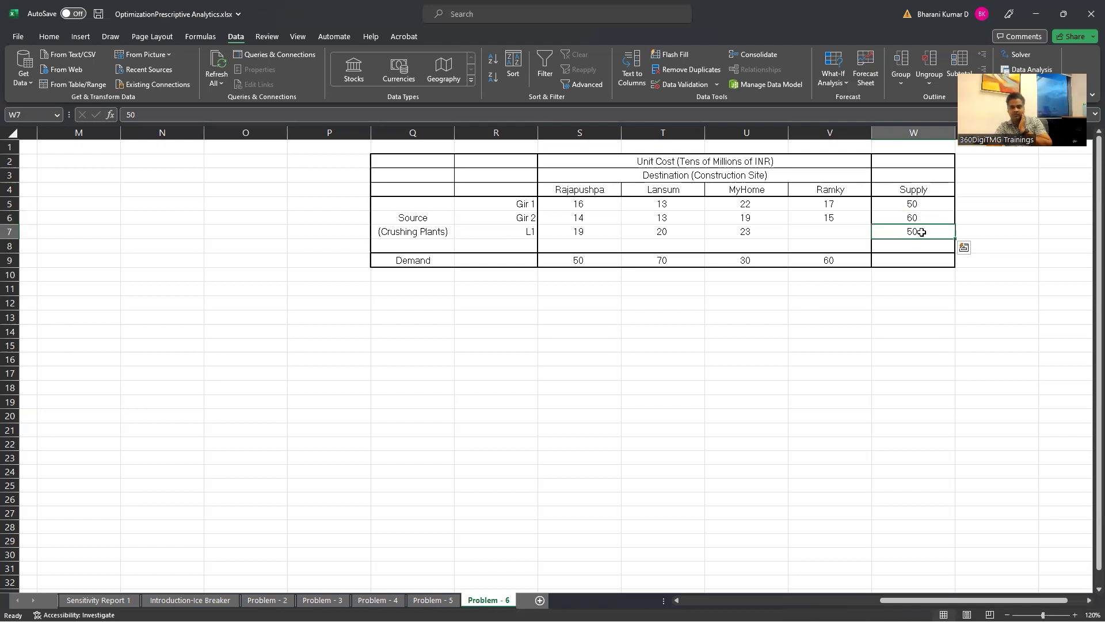
left_click_drag(924, 206, 924, 233)
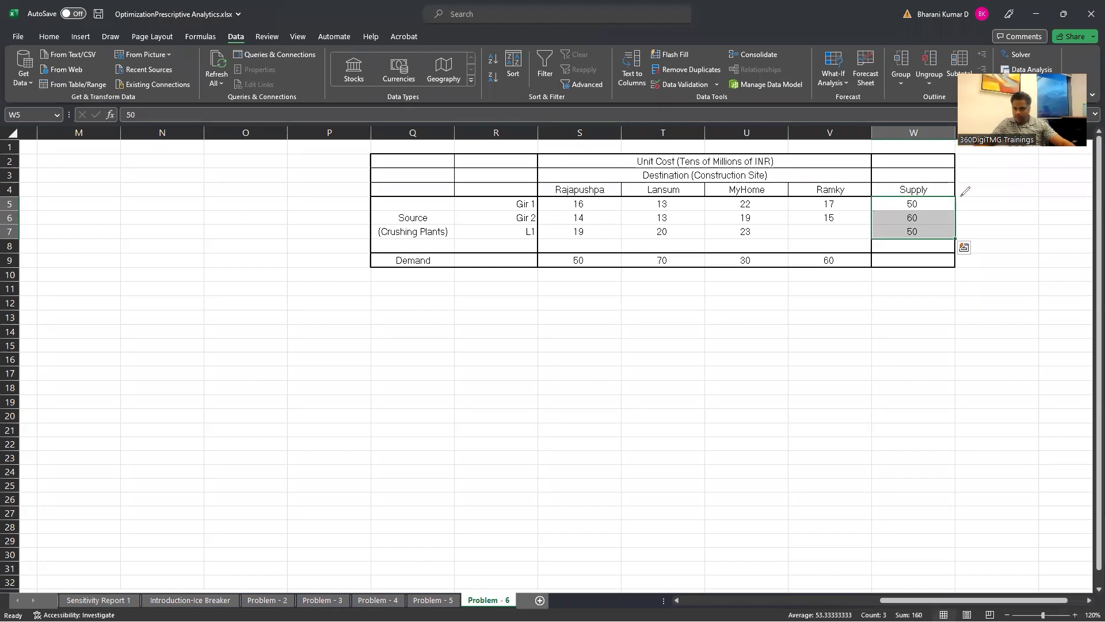
left_click_drag(961, 196, 961, 243)
mouse_move(1012, 201)
left_mouse_down()
mouse_move(1036, 199)
mouse_move(1008, 226)
mouse_move(1040, 226)
left_mouse_up()
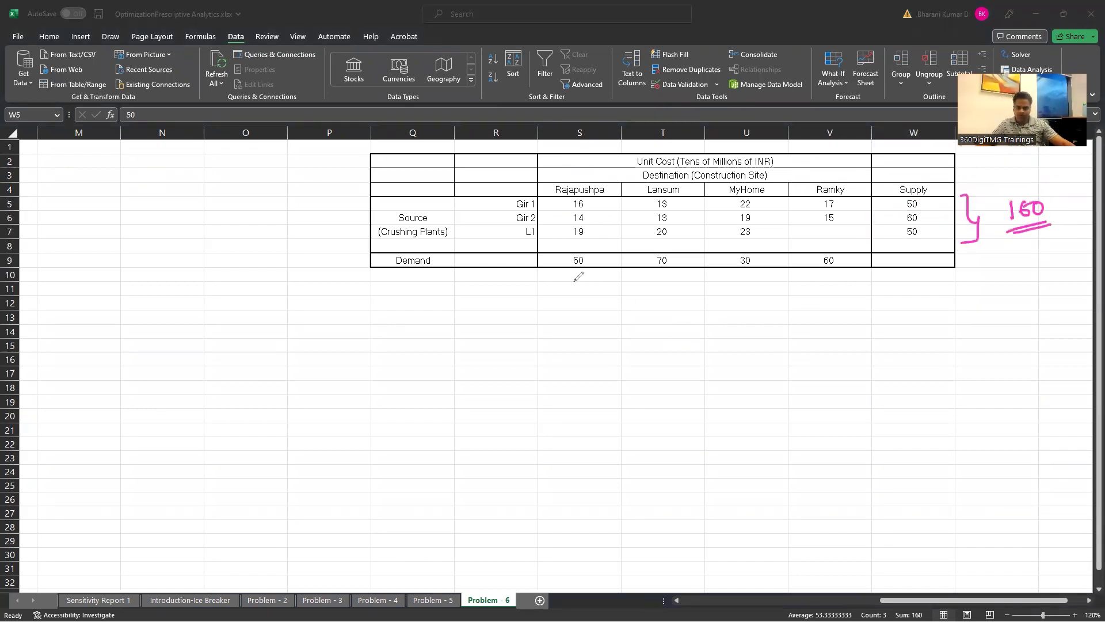
mouse_move(555, 270)
left_mouse_down()
mouse_move(690, 291)
mouse_move(861, 264)
left_mouse_up()
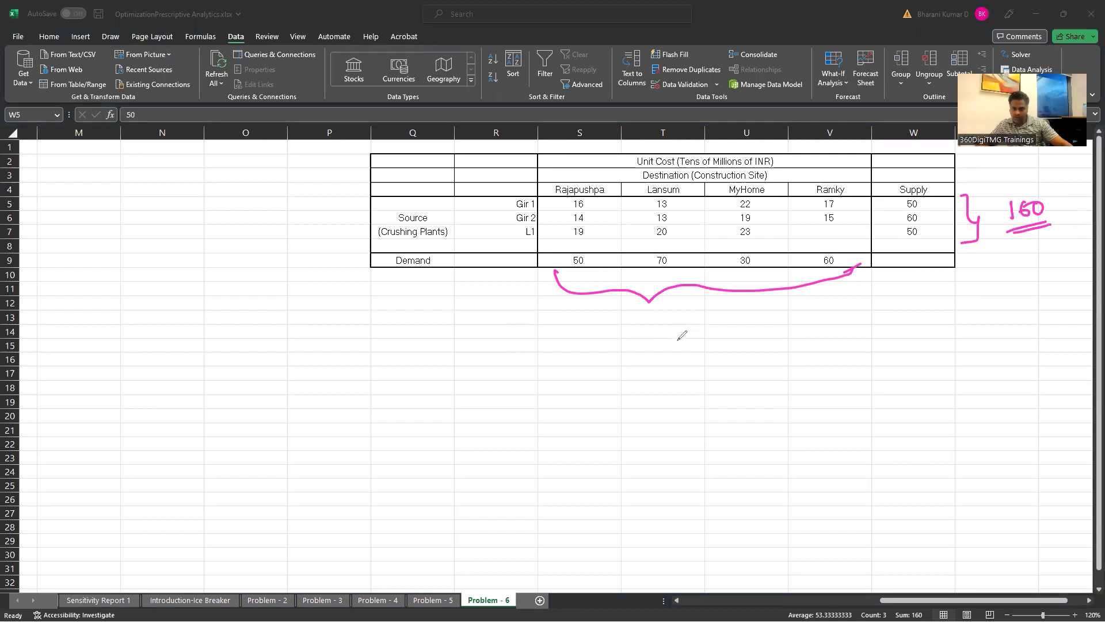
left_click_drag(658, 325, 676, 342)
mouse_move(683, 314)
left_mouse_down()
mouse_move(680, 336)
mouse_move(692, 315)
left_mouse_up()
left_click_drag(660, 351, 700, 345)
left_click_drag(657, 365, 702, 354)
left_click(711, 345)
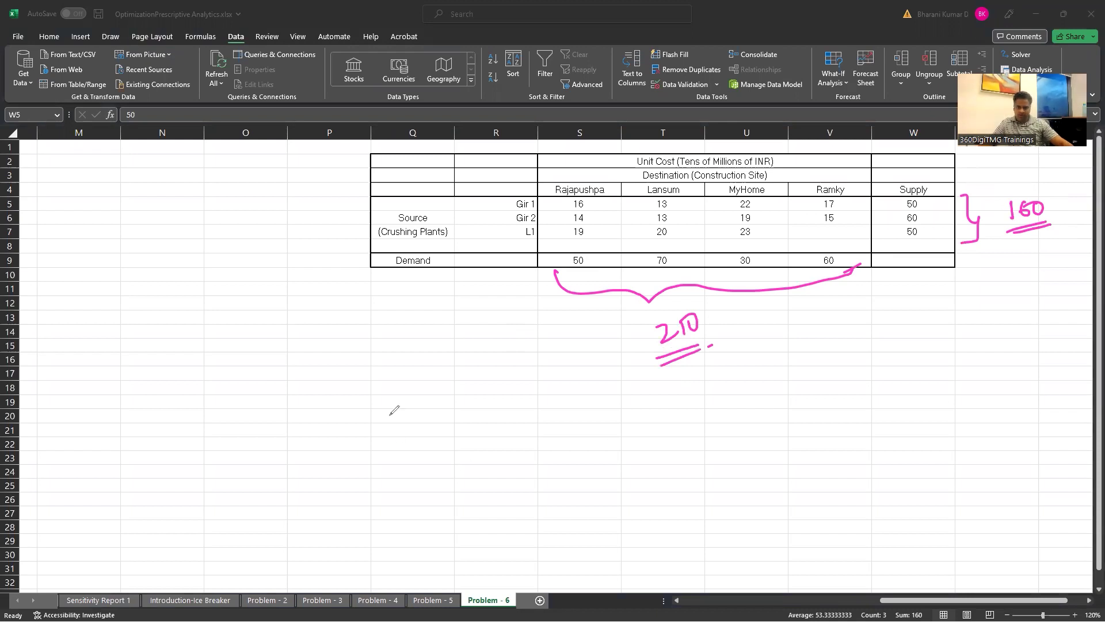
mouse_move(352, 420)
left_mouse_down()
mouse_move(372, 413)
mouse_move(371, 442)
mouse_move(389, 427)
left_mouse_up()
mouse_move(398, 407)
left_mouse_down()
mouse_move(397, 436)
mouse_move(404, 417)
left_mouse_up()
mouse_move(415, 423)
left_mouse_down()
mouse_move(421, 433)
mouse_move(470, 428)
mouse_move(584, 407)
mouse_move(618, 416)
mouse_move(675, 380)
mouse_move(673, 410)
mouse_move(705, 380)
mouse_move(729, 397)
mouse_move(780, 371)
mouse_move(829, 380)
mouse_move(835, 360)
mouse_move(868, 347)
mouse_move(868, 377)
left_mouse_up()
left_click(888, 347)
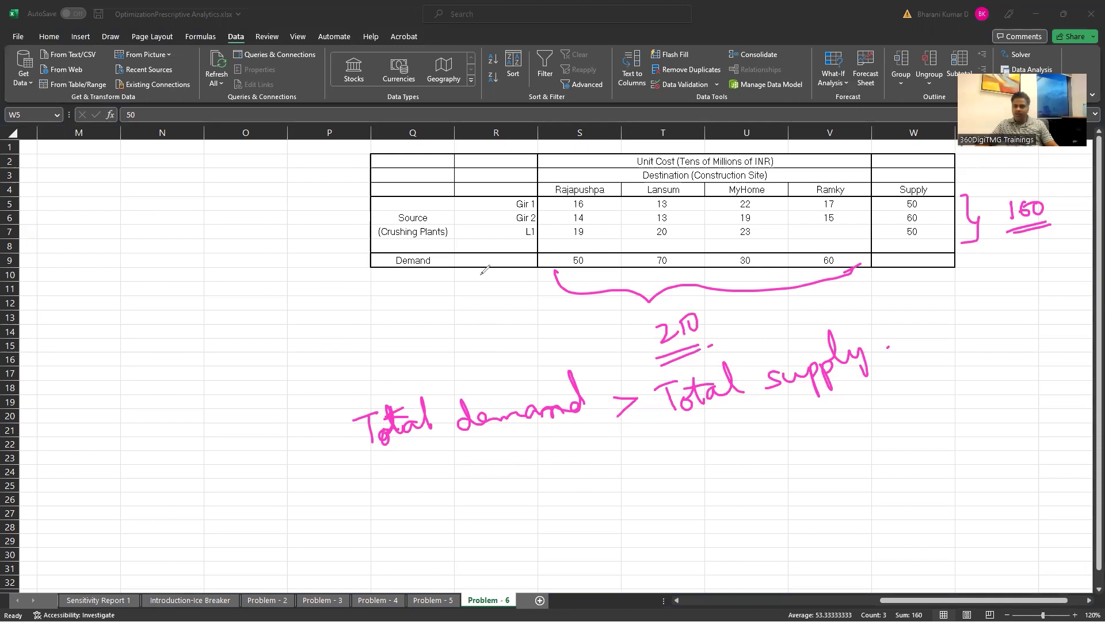
left_click_drag(470, 235, 532, 246)
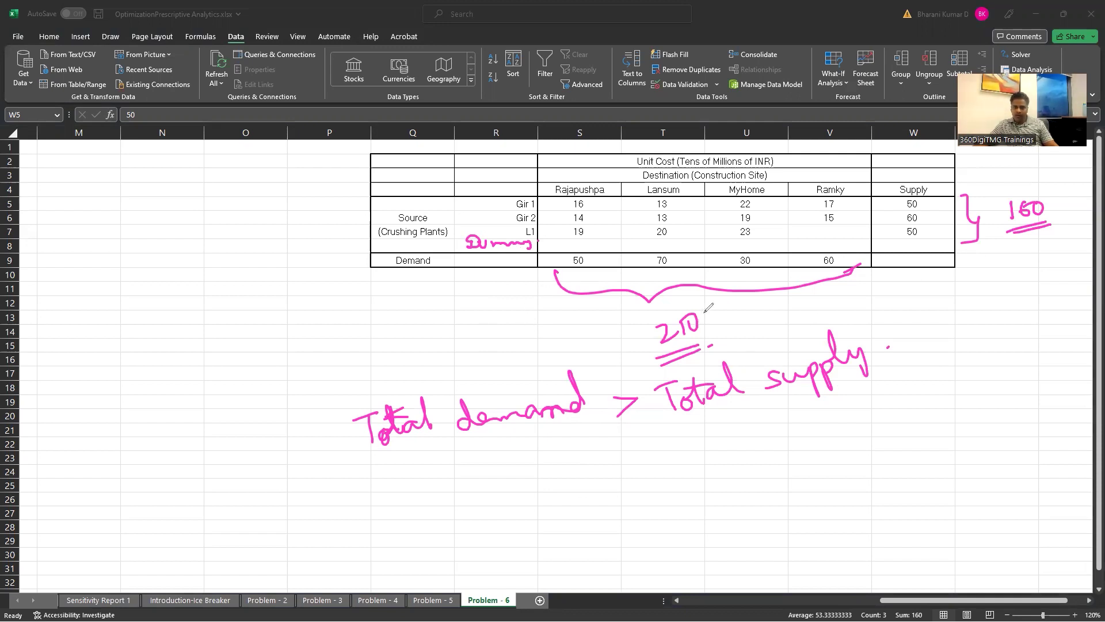
left_click_drag(703, 312, 699, 315)
left_click_drag(905, 242, 927, 245)
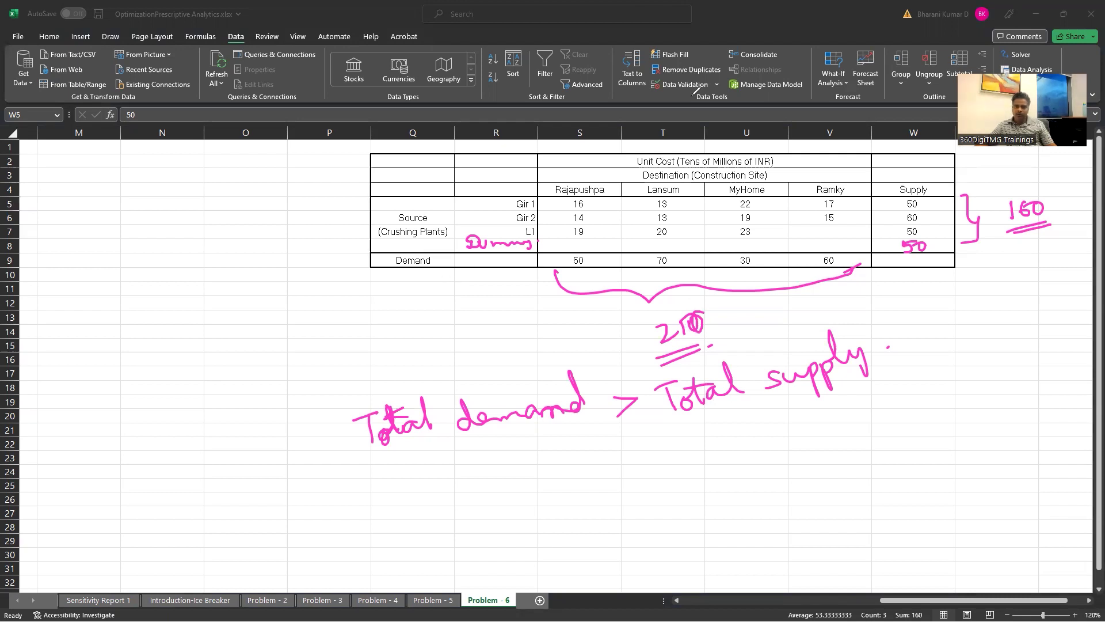
key("Escape")
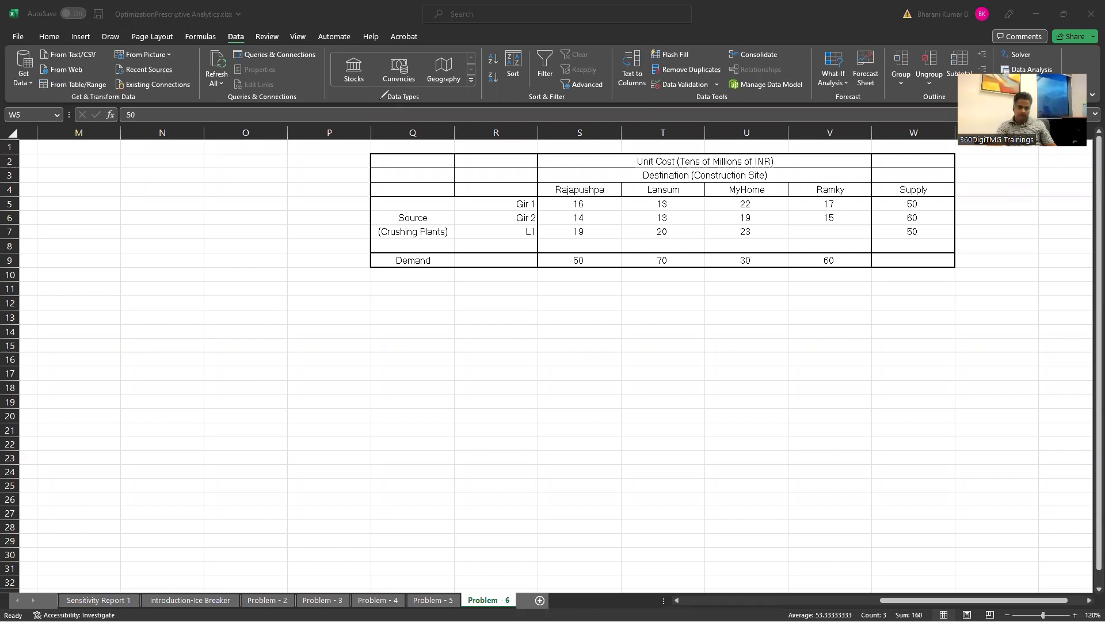
- Scroll sideways to show the cost table with its Min Demand and Demand rows
scroll(434, 369, "left", 6)
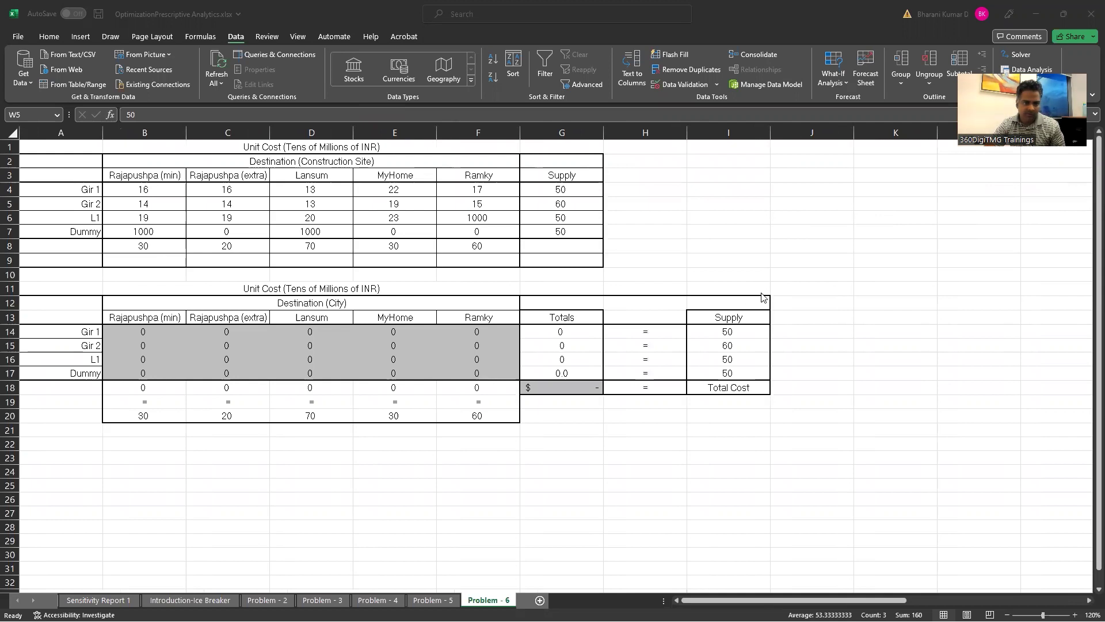
scroll(763, 297, "right", 7)
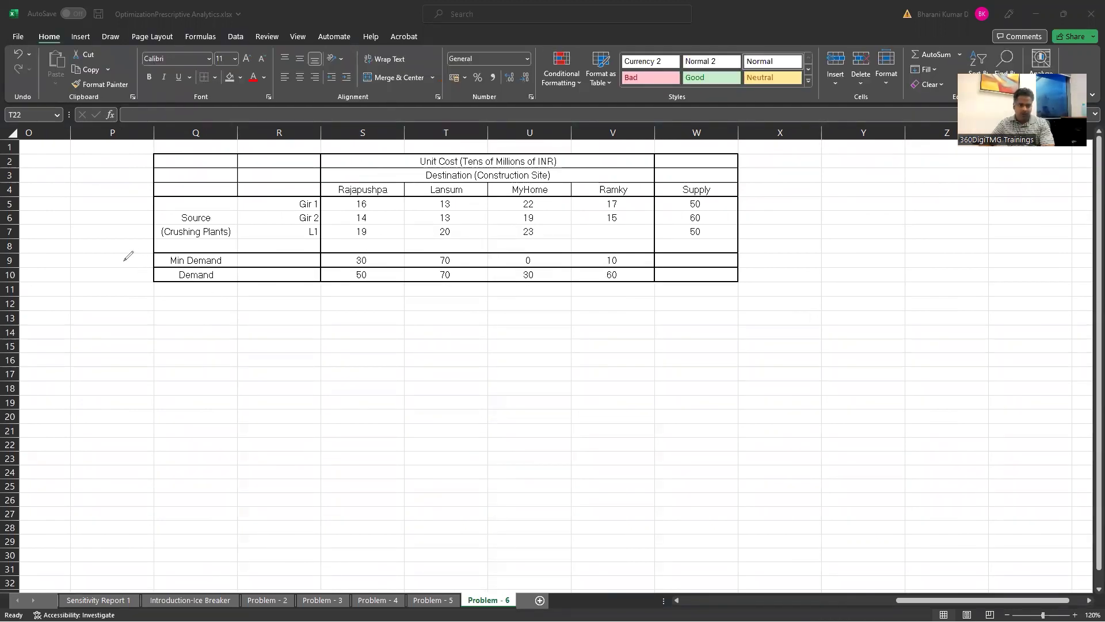
mouse_move(130, 258)
left_mouse_down()
mouse_move(146, 259)
mouse_move(141, 286)
left_mouse_up()
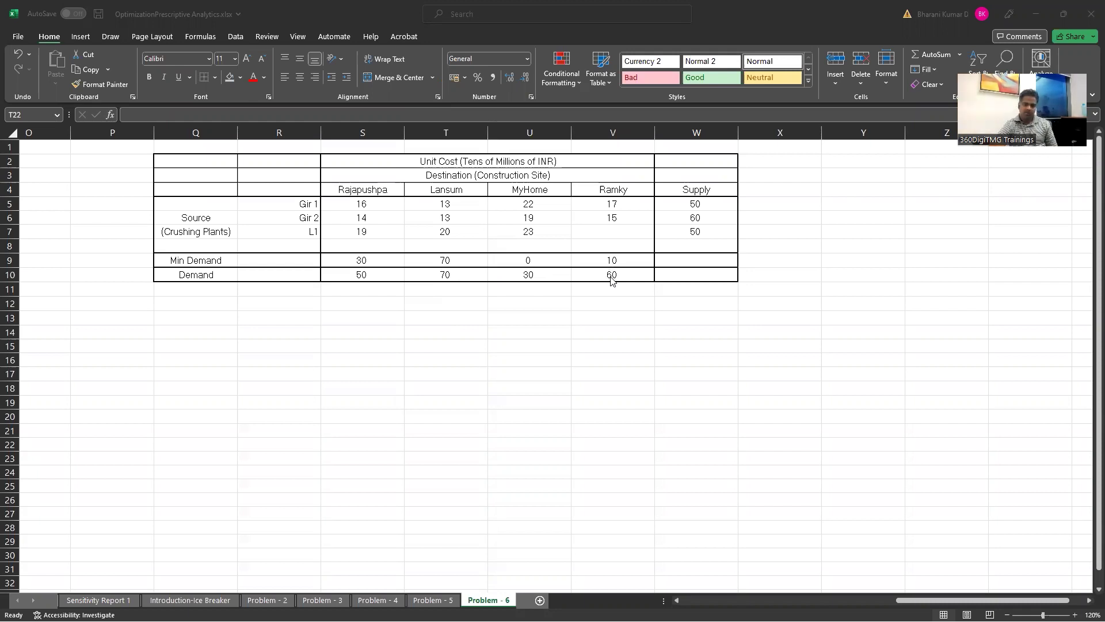
left_click(281, 248)
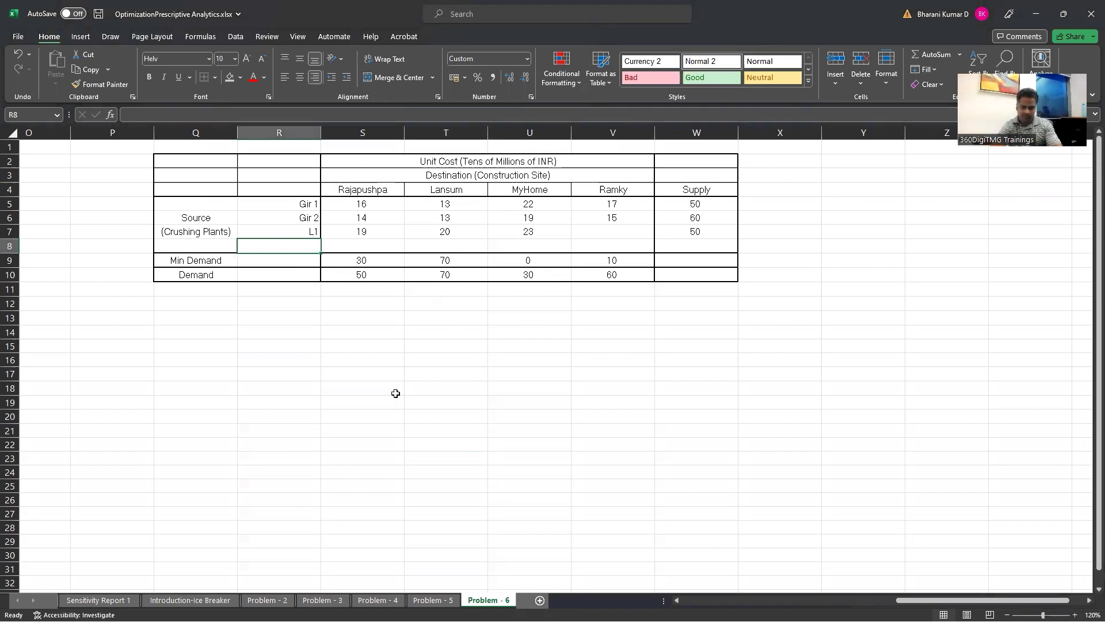
- Add a Dummy source row with a supply of 50, checking the demand total
type("Dummy")
left_click(478, 376)
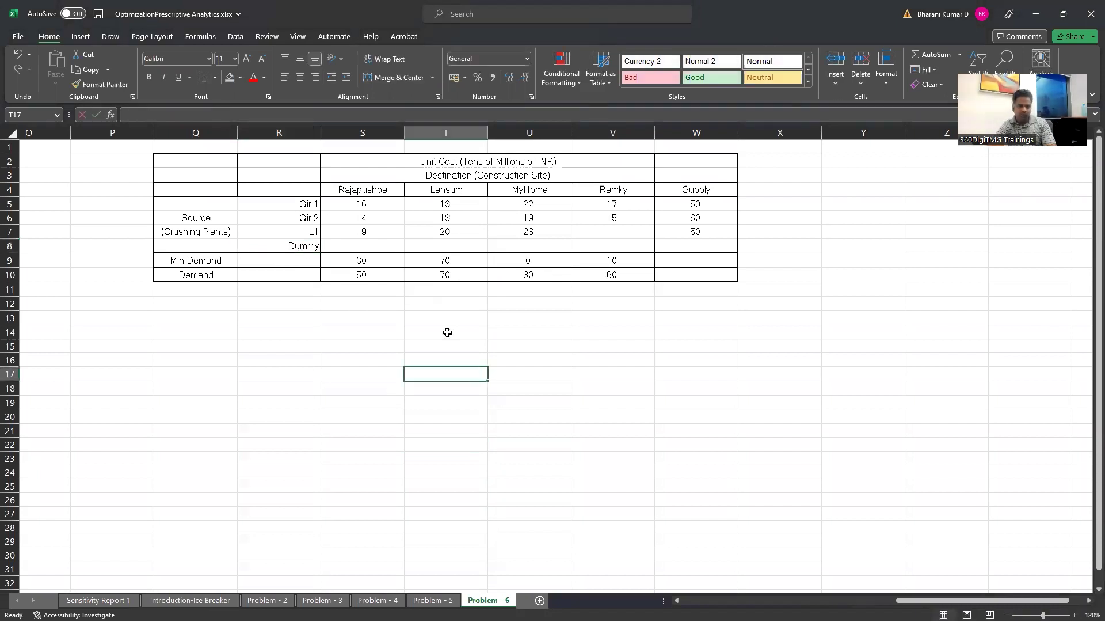
left_click_drag(365, 277, 607, 281)
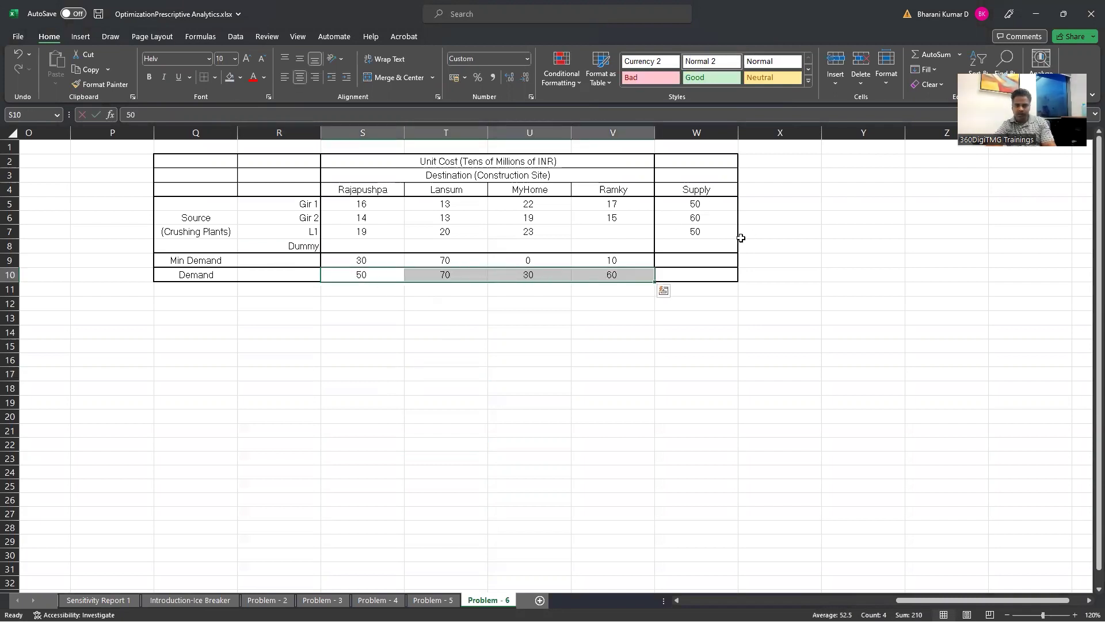
left_click(711, 243)
type("50")
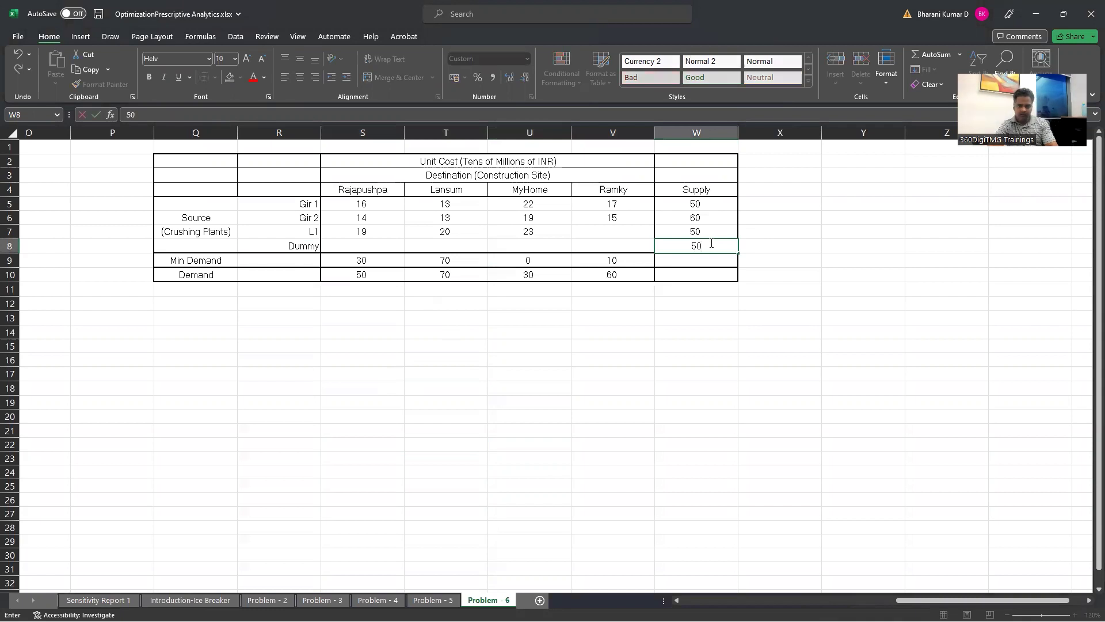
left_click(701, 346)
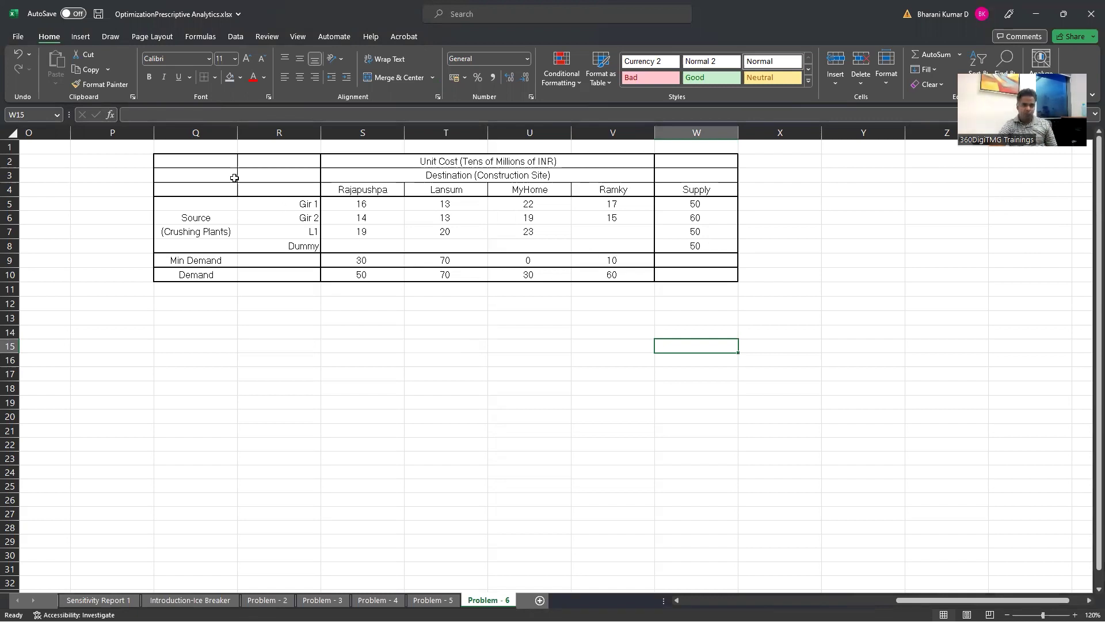
- Middle-align the source and demand label cells and remove their horizontal centring
left_click_drag(207, 158, 301, 276)
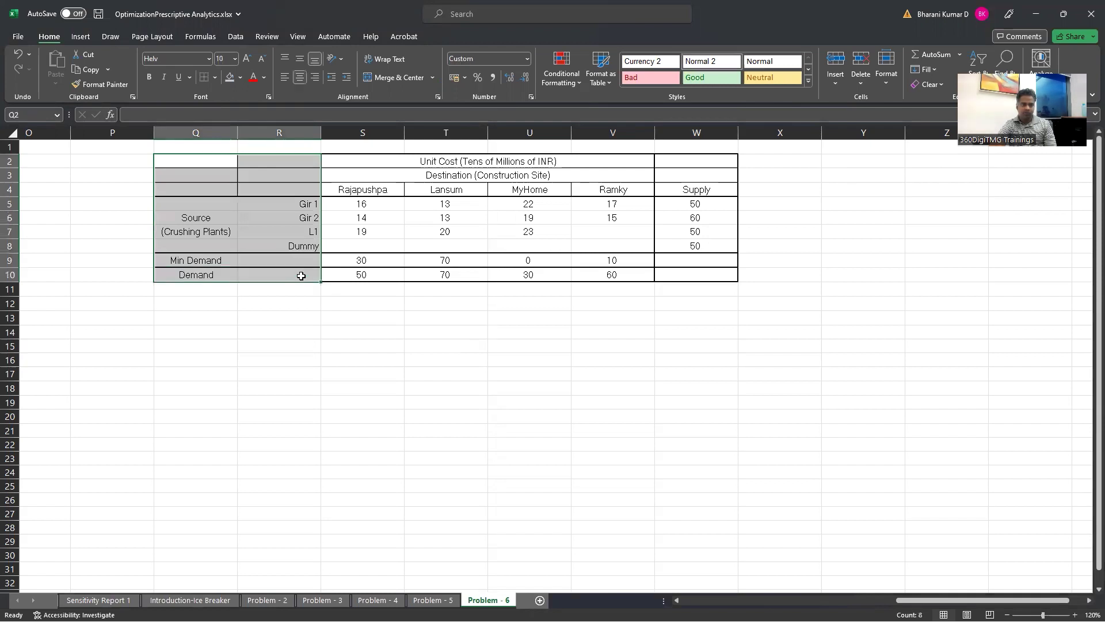
left_click(300, 58)
left_click(300, 77)
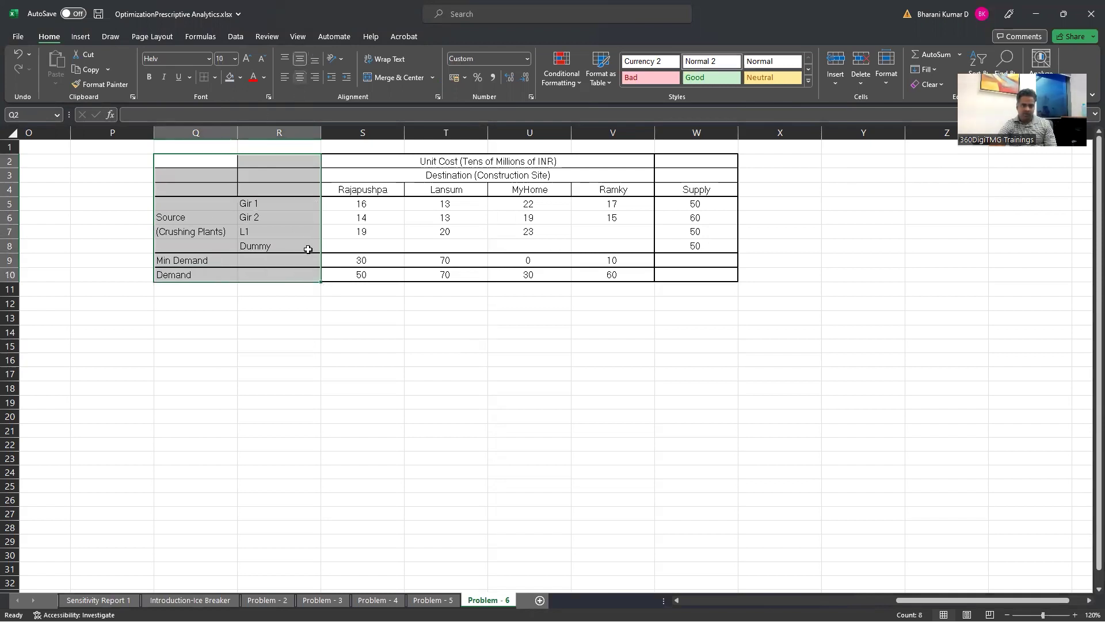
- Re-centre the source and demand labels horizontally and deselect them
left_click(300, 77)
left_click(316, 337)
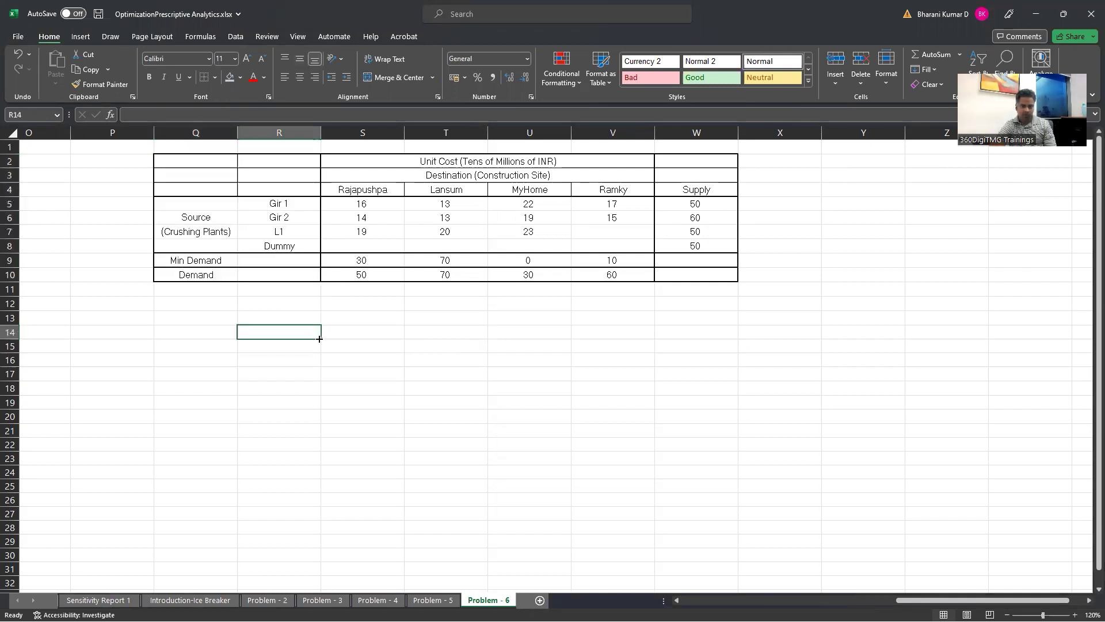
left_click(463, 344)
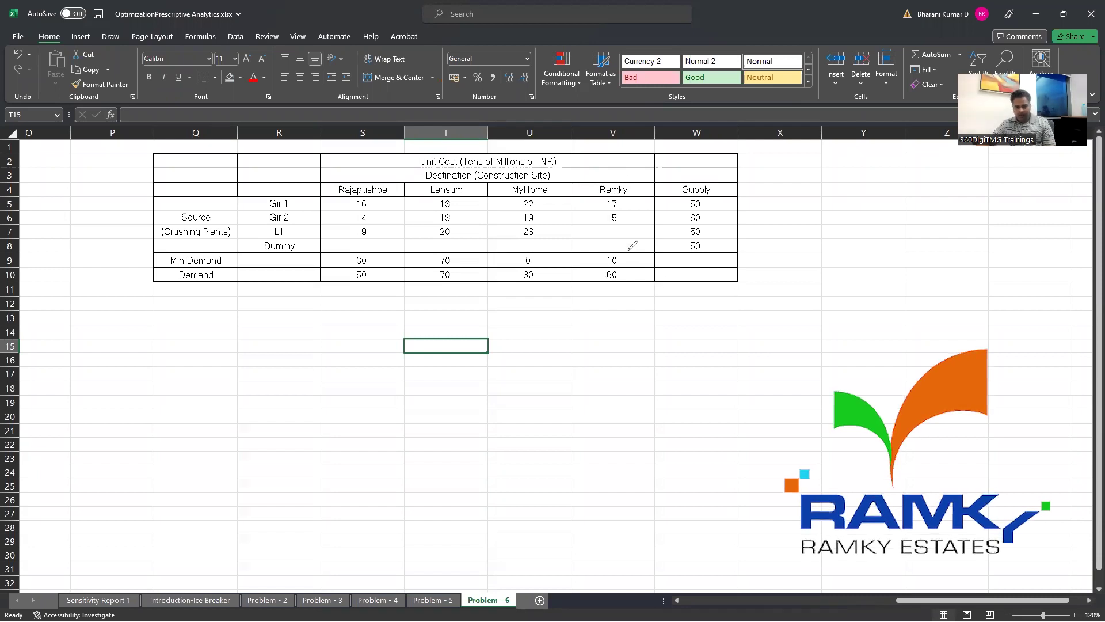
- Ink-mark Ramky's minimum demand of 10 and the Dummy row's Ramky and MyHome cells
mouse_move(619, 251)
left_mouse_down()
mouse_move(629, 255)
mouse_move(617, 251)
left_mouse_up()
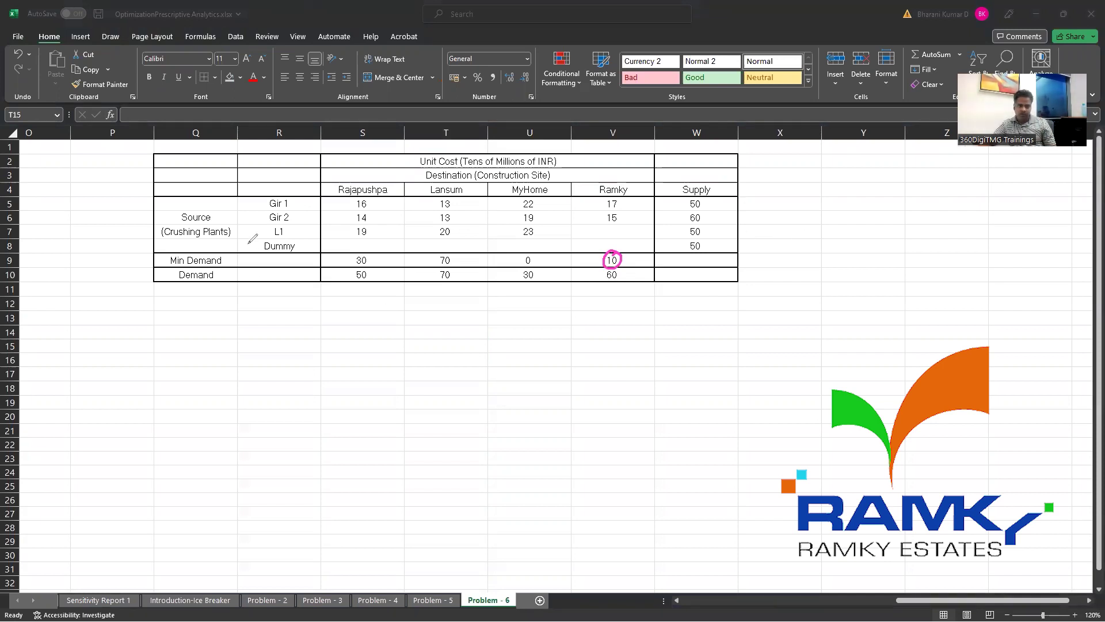
left_click_drag(257, 243, 240, 249)
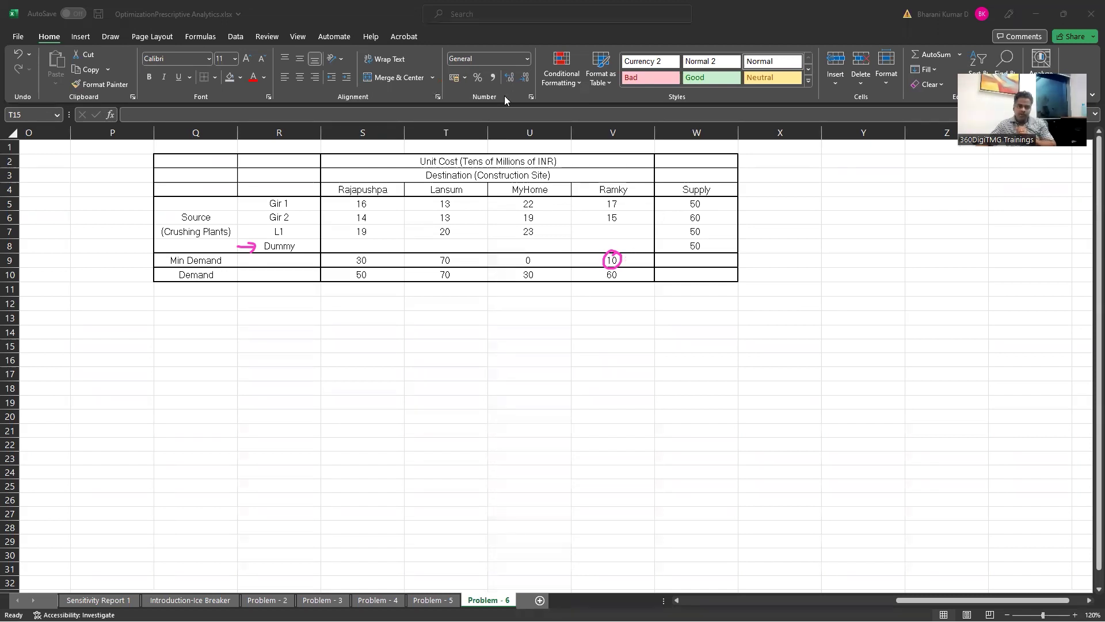
left_click_drag(622, 236, 569, 253)
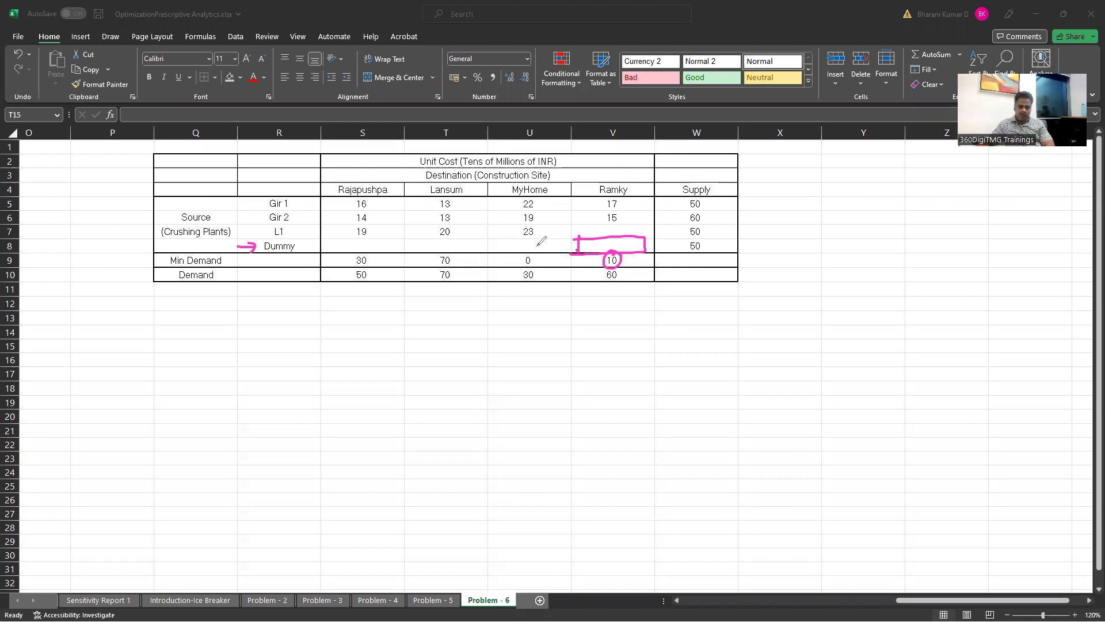
mouse_move(489, 255)
left_mouse_down()
mouse_move(491, 237)
mouse_move(546, 237)
mouse_move(525, 253)
mouse_move(486, 255)
left_mouse_up()
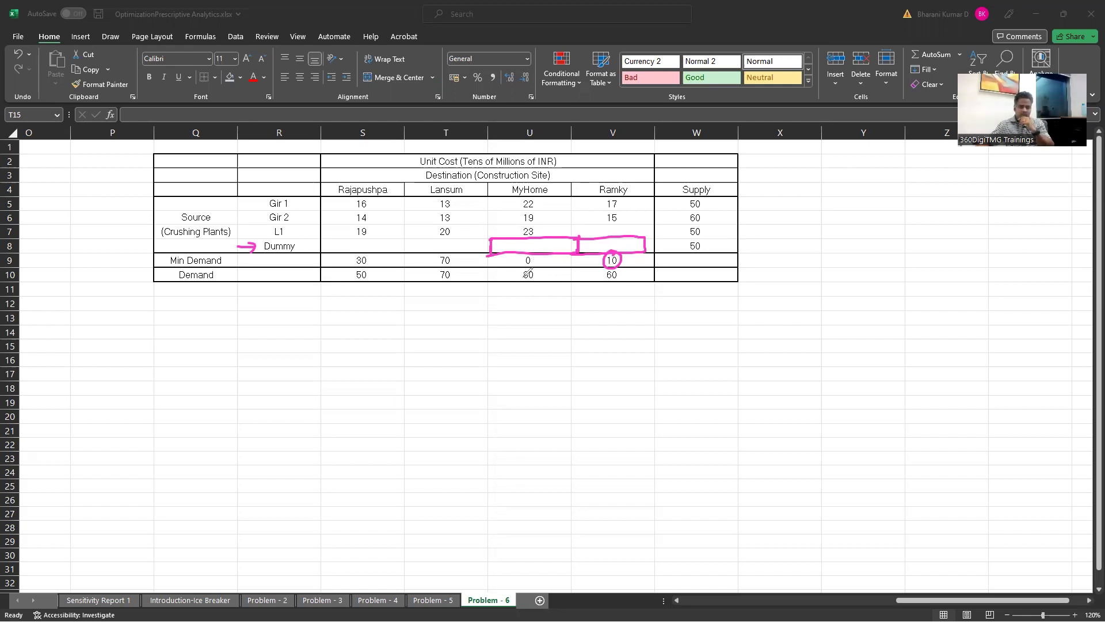
mouse_move(456, 250)
left_mouse_down()
mouse_move(453, 268)
mouse_move(455, 253)
left_mouse_up()
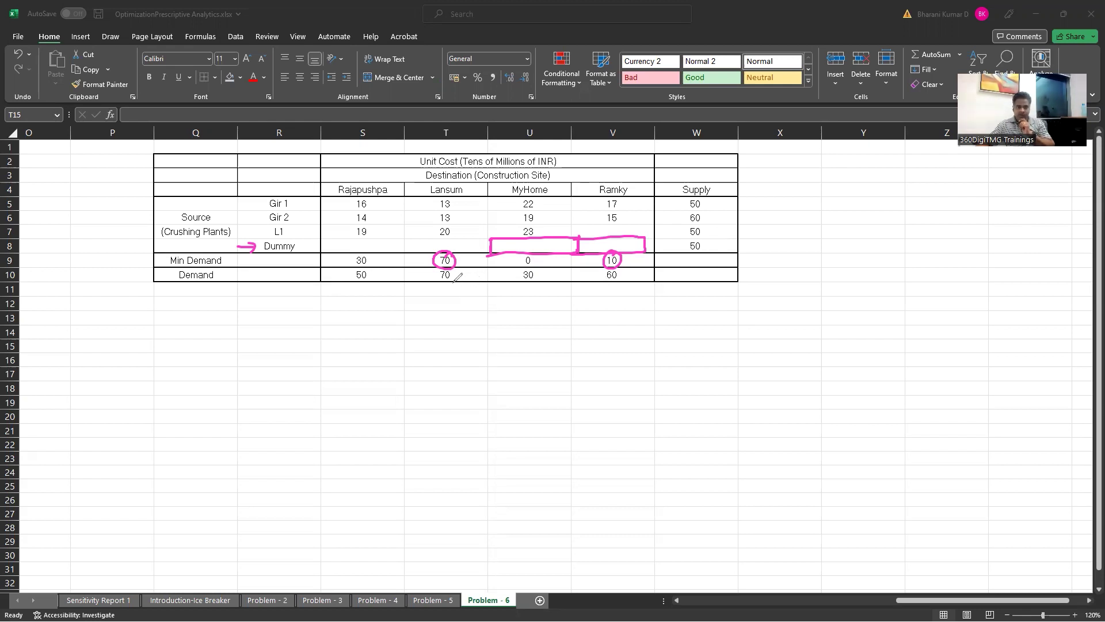
mouse_move(453, 269)
left_mouse_down()
mouse_move(439, 285)
mouse_move(455, 276)
left_mouse_up()
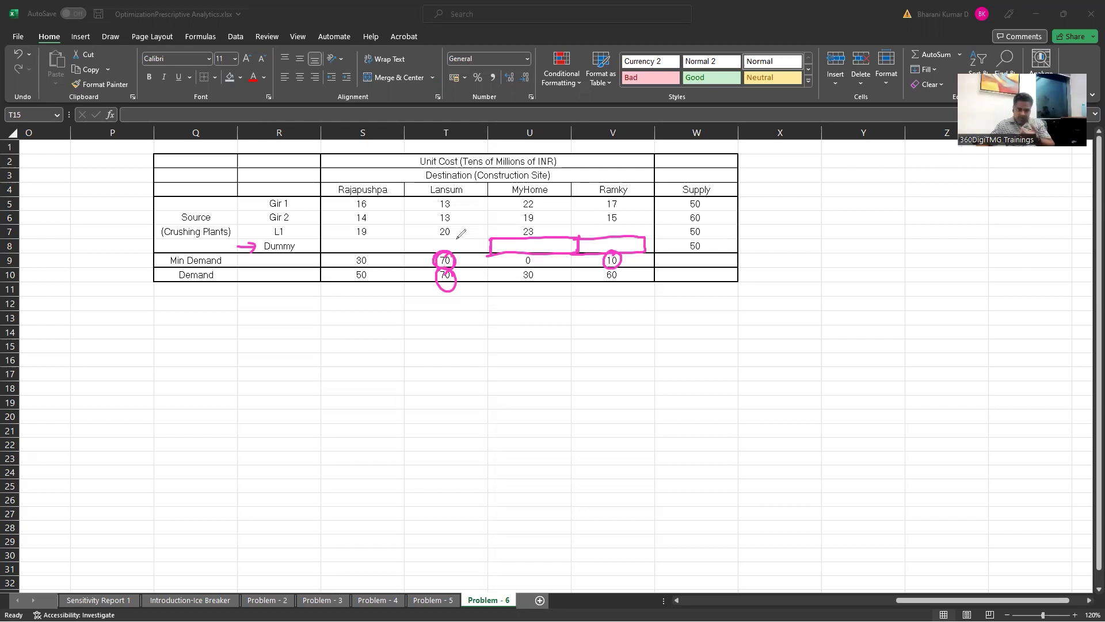
mouse_move(446, 238)
left_mouse_down()
mouse_move(407, 239)
mouse_move(406, 251)
mouse_move(488, 251)
mouse_move(406, 252)
left_mouse_up()
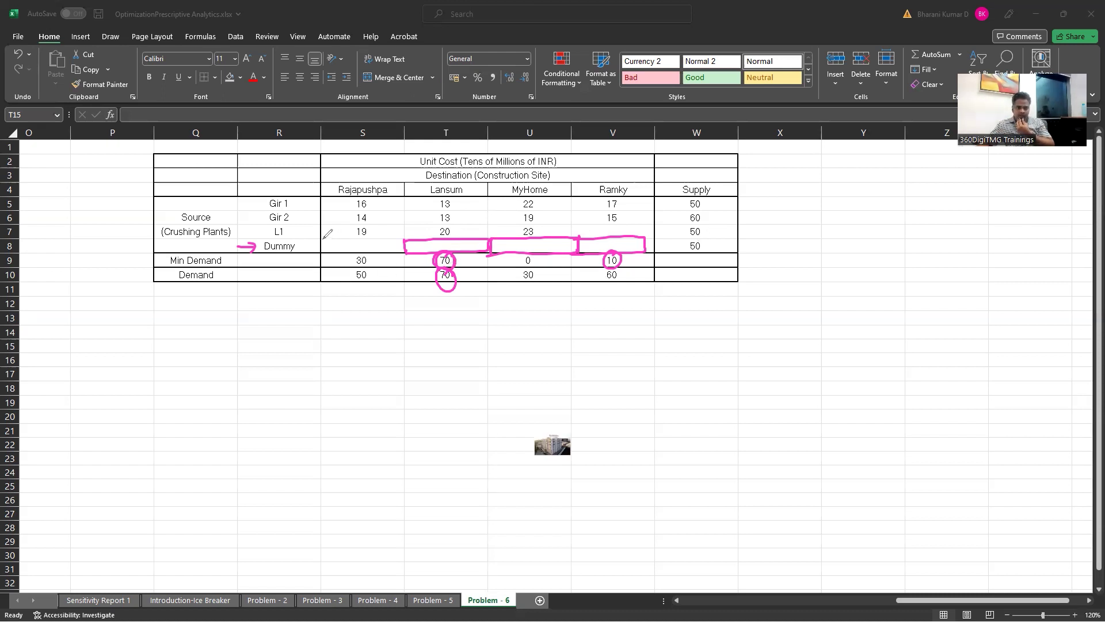
mouse_move(324, 238)
left_mouse_down()
mouse_move(403, 249)
mouse_move(325, 253)
left_mouse_up()
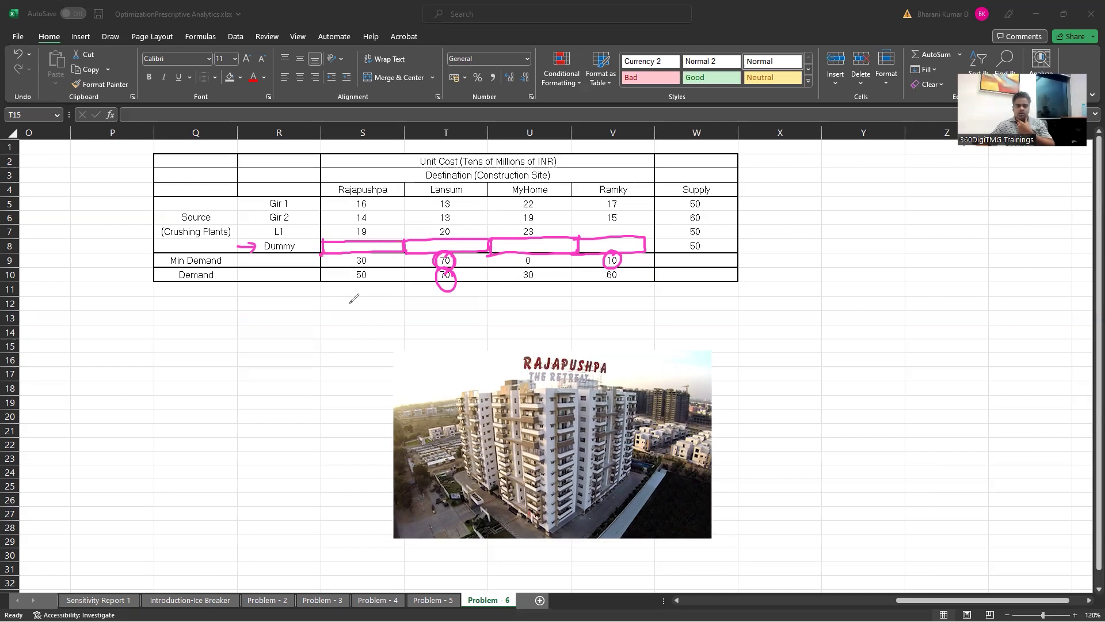
mouse_move(373, 254)
left_mouse_down()
mouse_move(352, 268)
mouse_move(372, 255)
left_mouse_up()
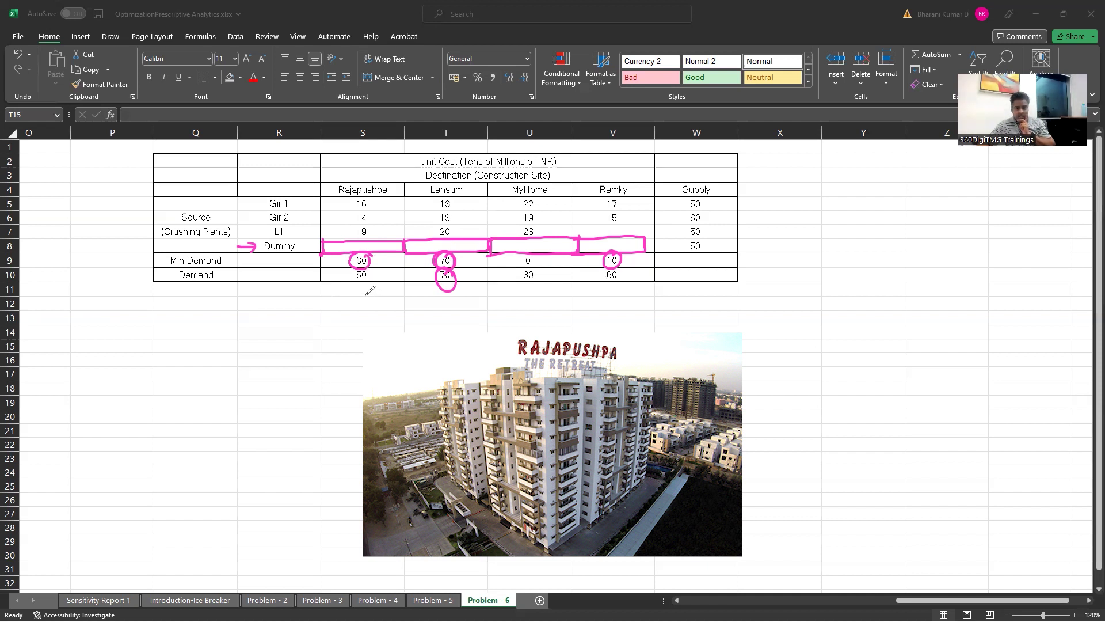
left_click_drag(371, 269, 372, 282)
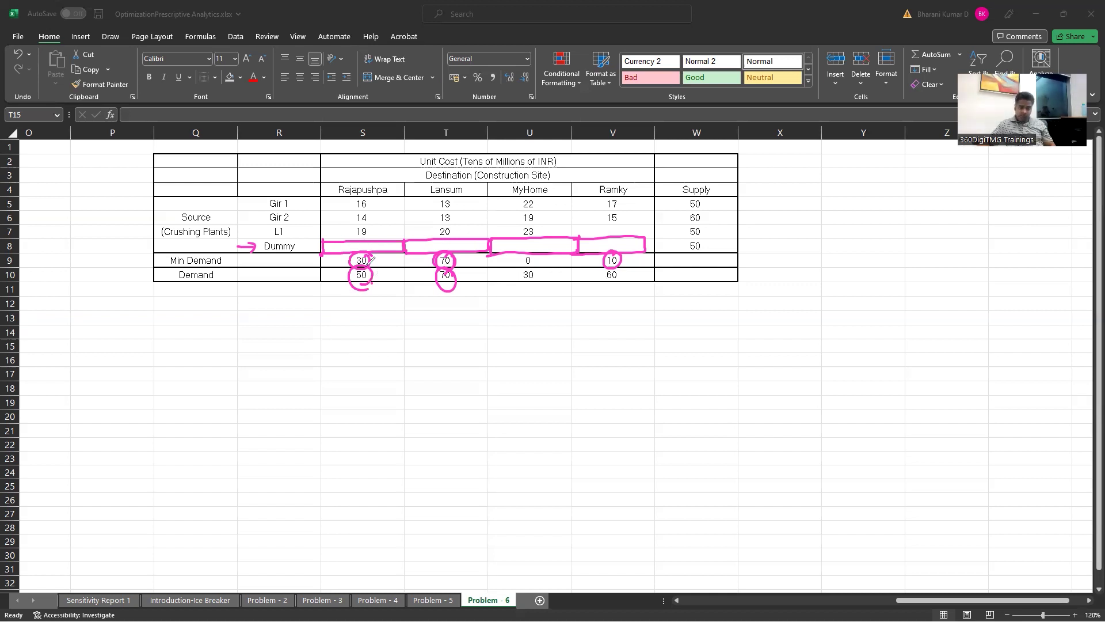
mouse_move(342, 193)
left_mouse_down()
mouse_move(368, 174)
mouse_move(370, 200)
left_mouse_up()
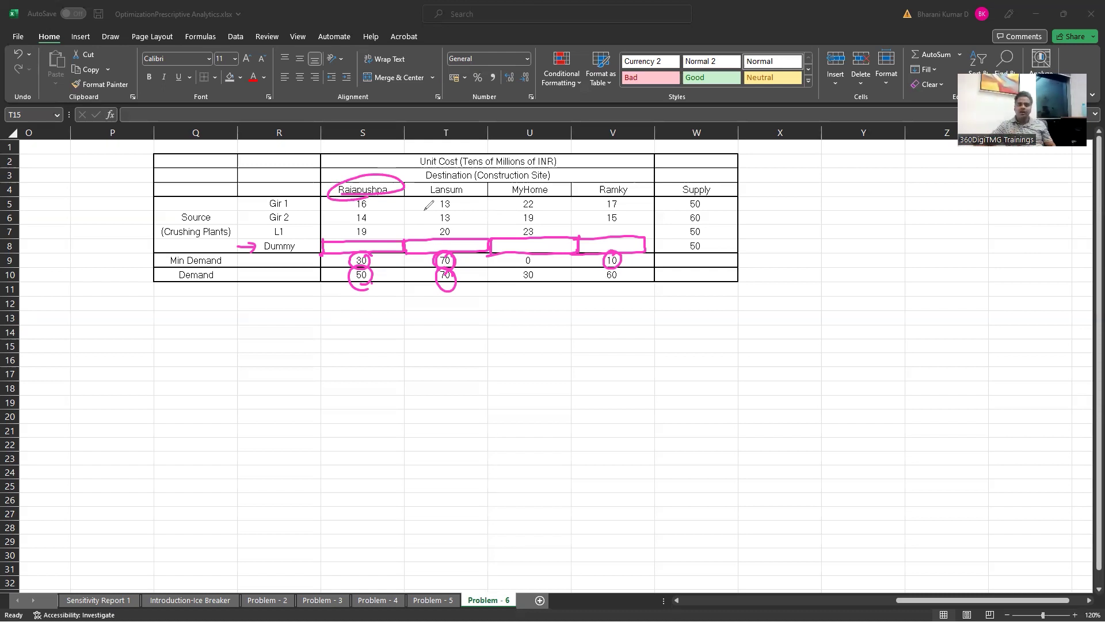
key("Escape")
left_click(365, 371)
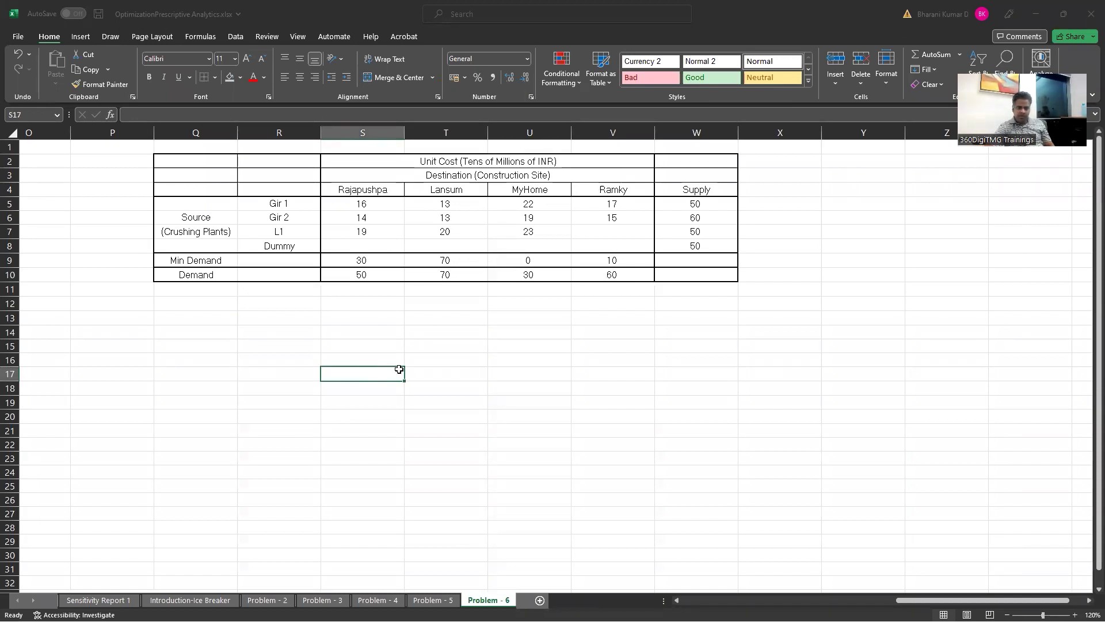
scroll(397, 368, "left", 5)
scroll(398, 369, "left", 3)
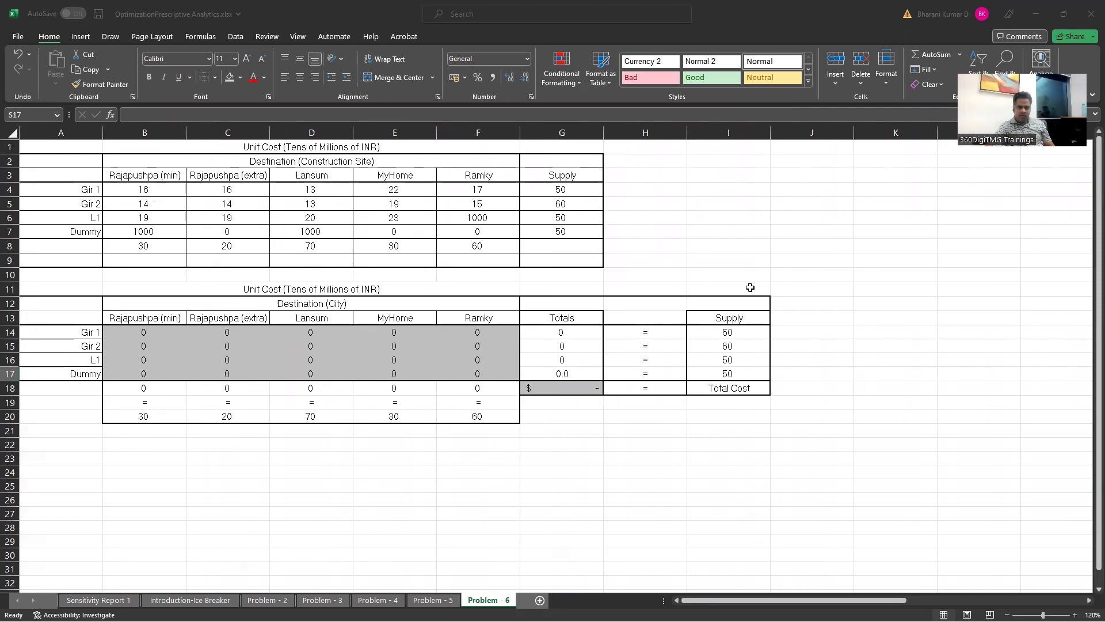
scroll(750, 288, "right", 10)
scroll(785, 323, "left", 10)
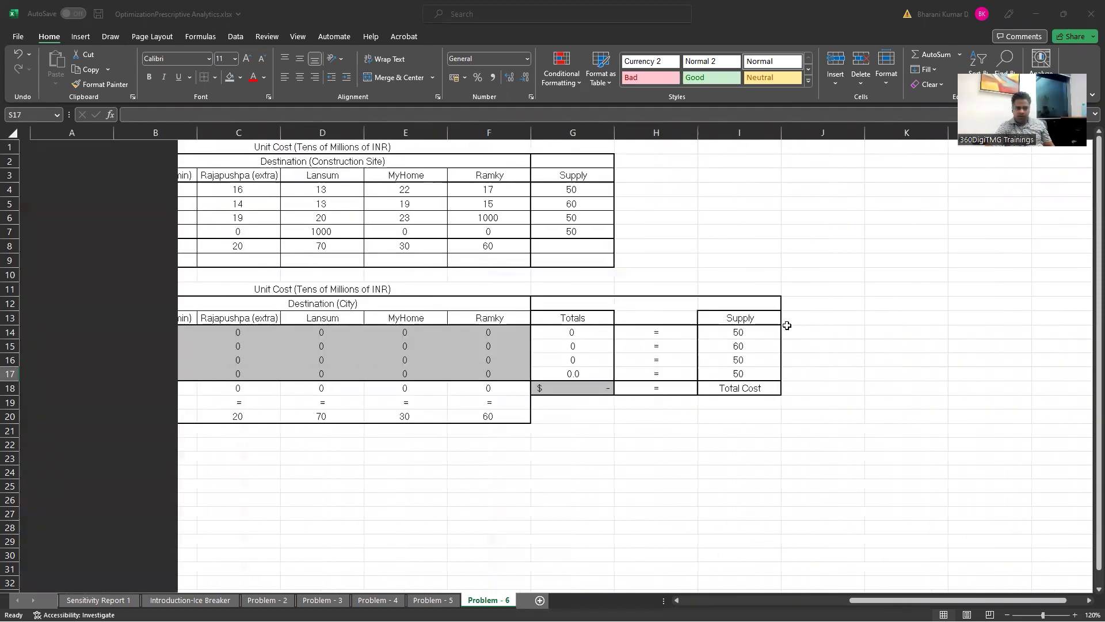
scroll(787, 325, "right", 10)
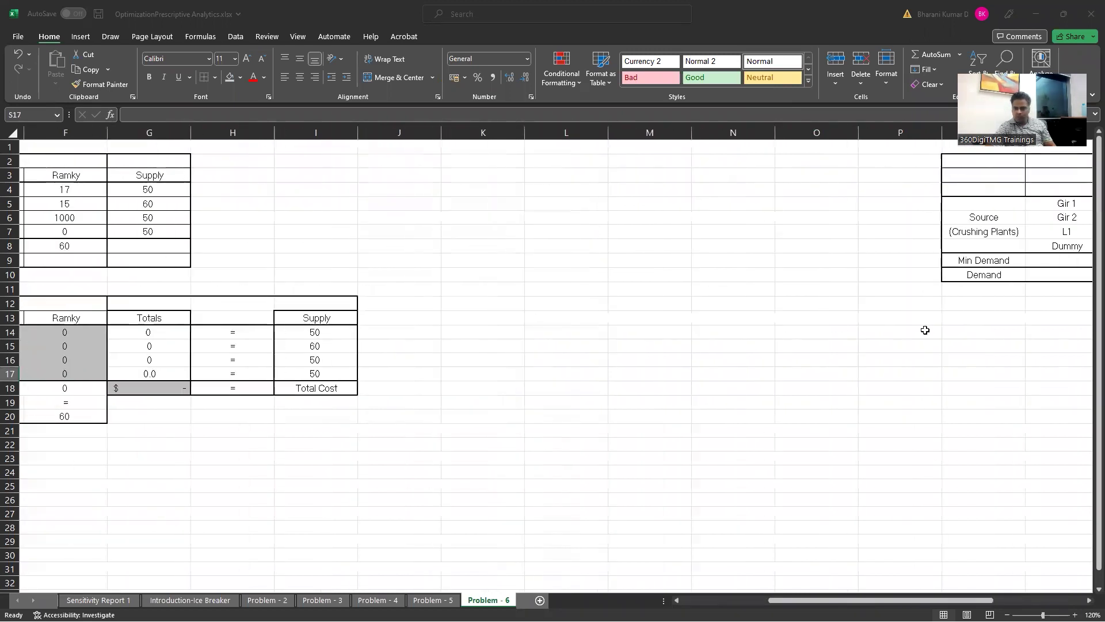
left_click_drag(816, 277, 1036, 274)
scroll(715, 389, "left", 1)
scroll(717, 391, "left", 8)
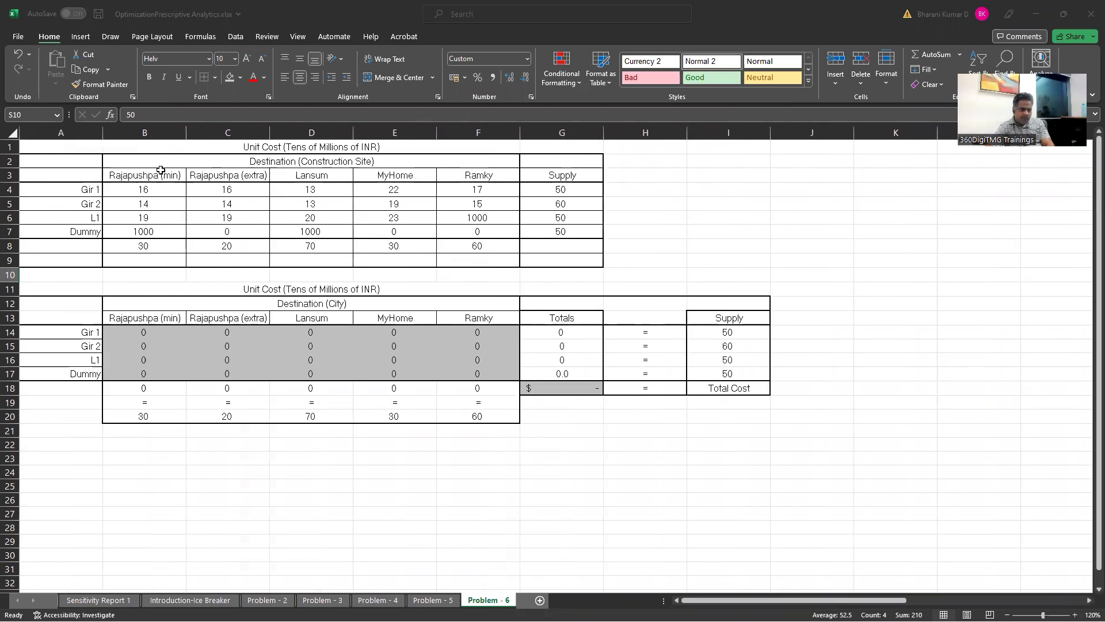
left_click(147, 247)
left_click(204, 249, "shift")
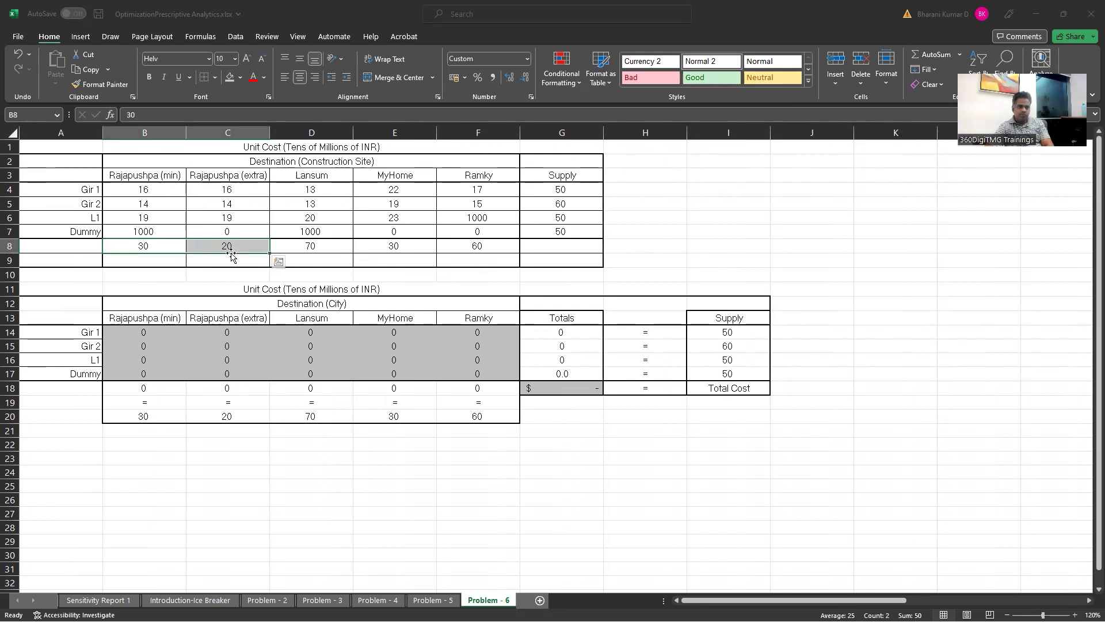
scroll(620, 385, "right", 8)
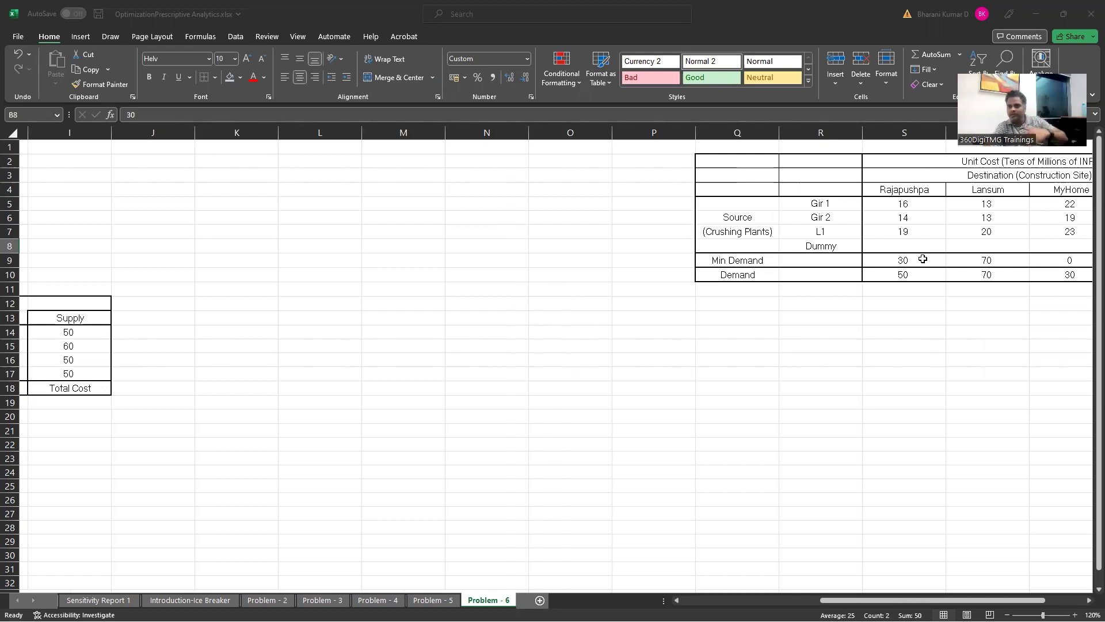
scroll(699, 347, "left", 10)
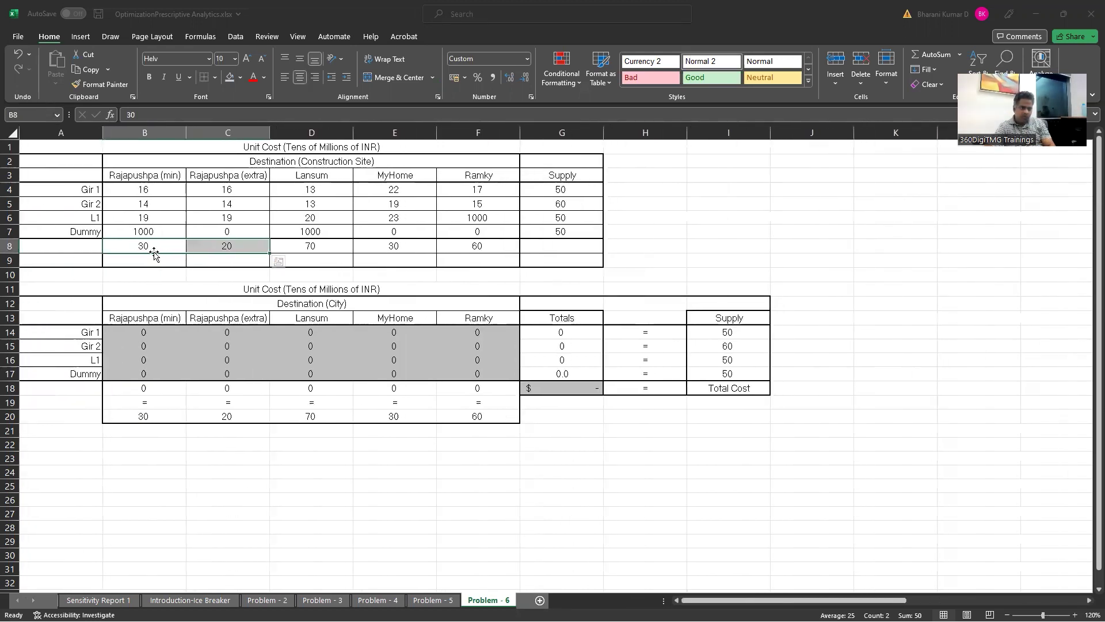
left_click(155, 247)
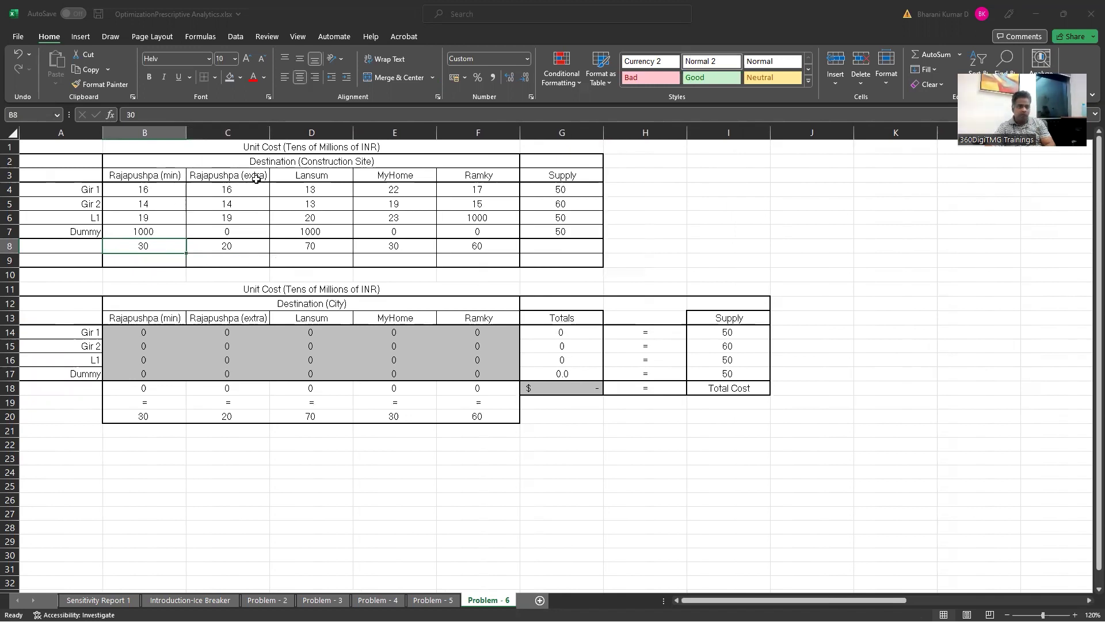
left_click(233, 247)
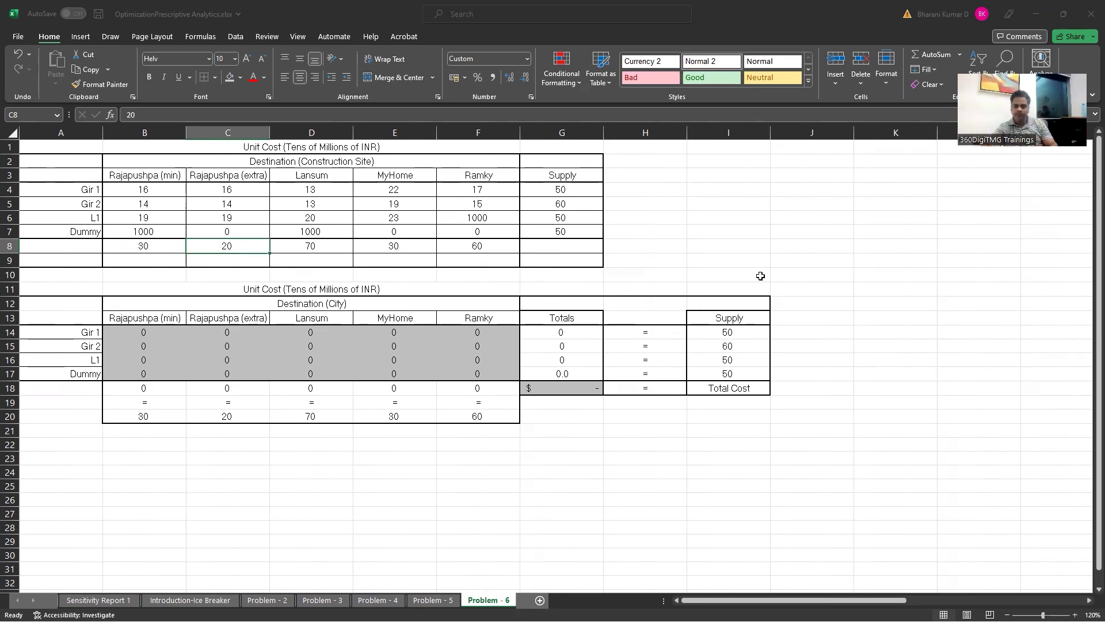
scroll(760, 276, "right", 5)
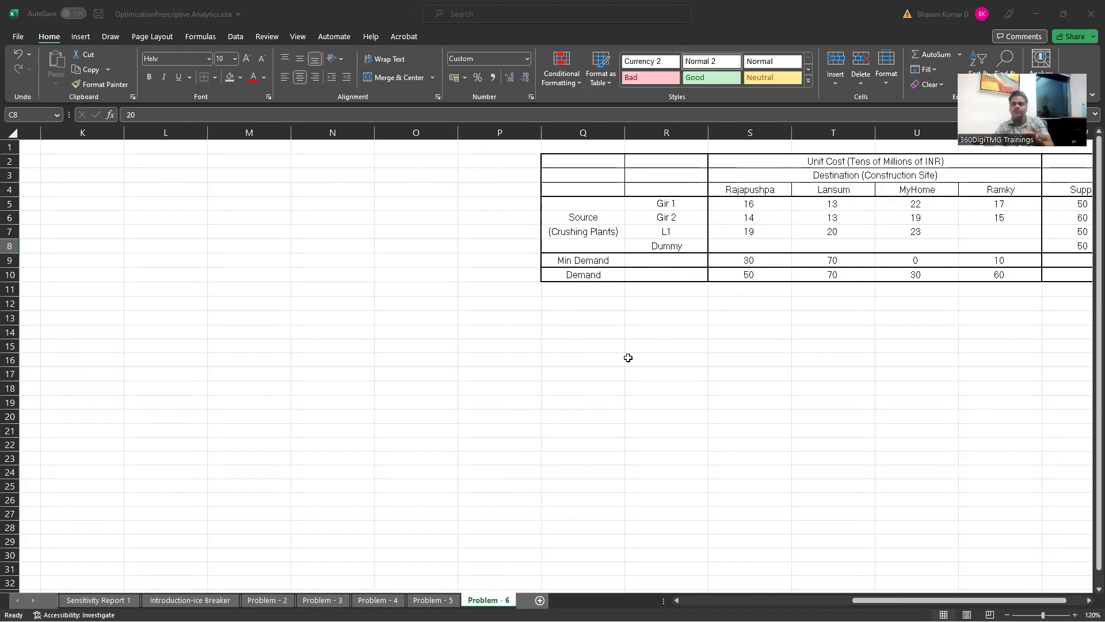
scroll(628, 358, "left", 2)
scroll(628, 358, "left", 3)
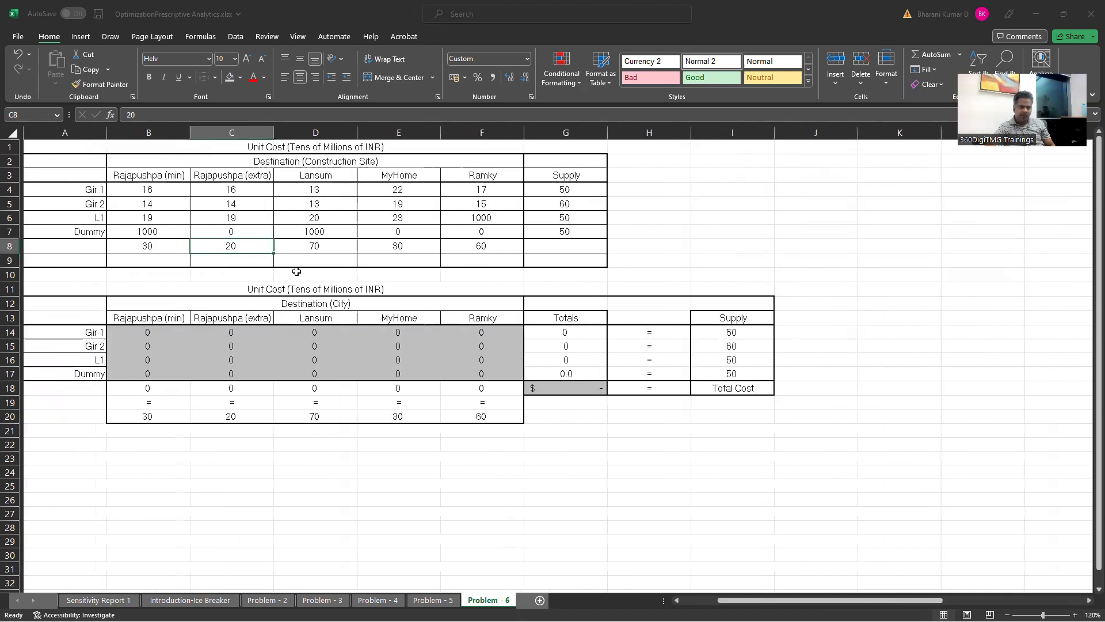
left_click(246, 227)
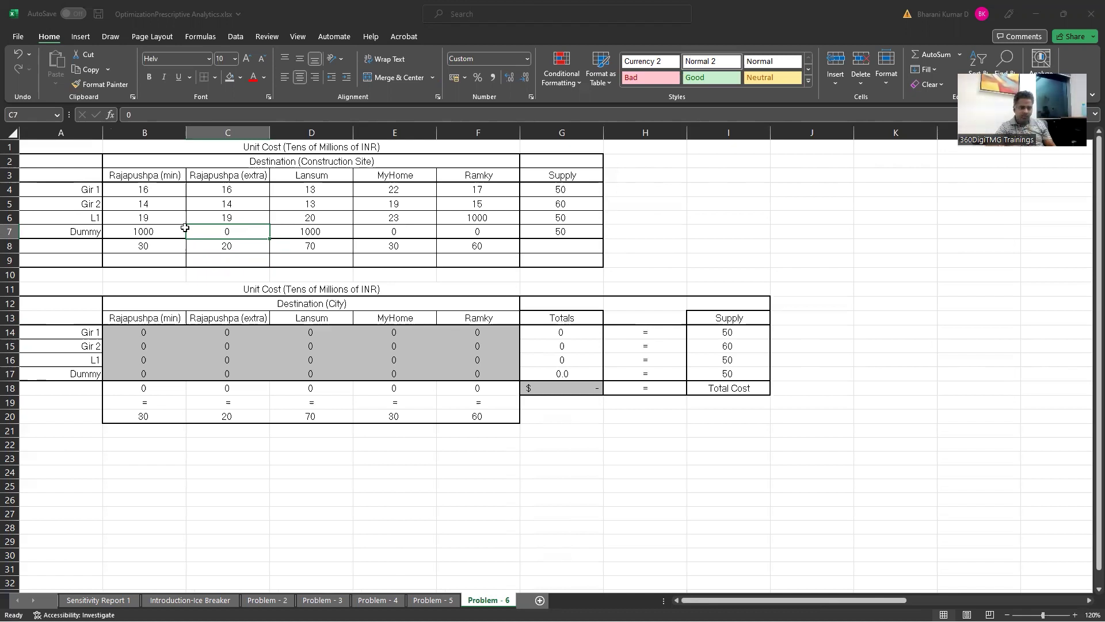
left_click(251, 246)
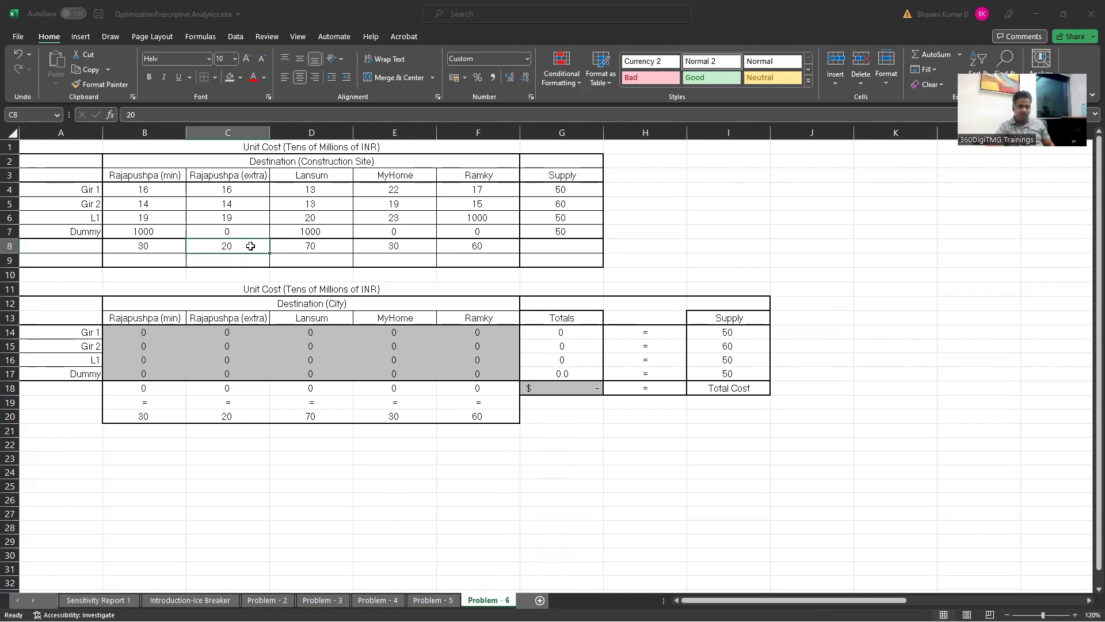
left_click(325, 233)
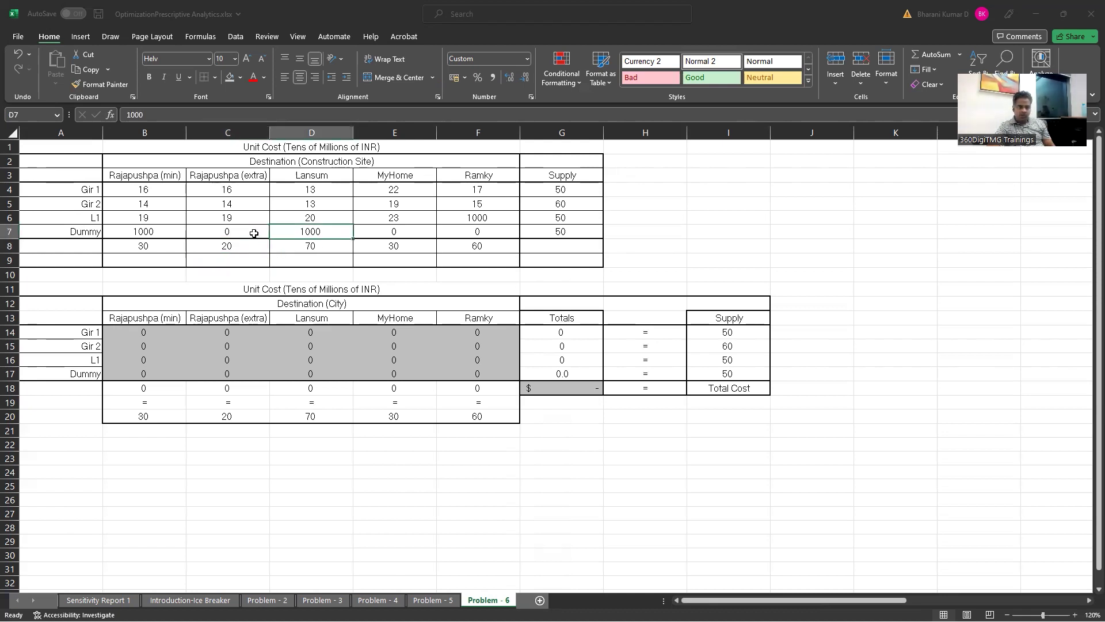
left_click(165, 233)
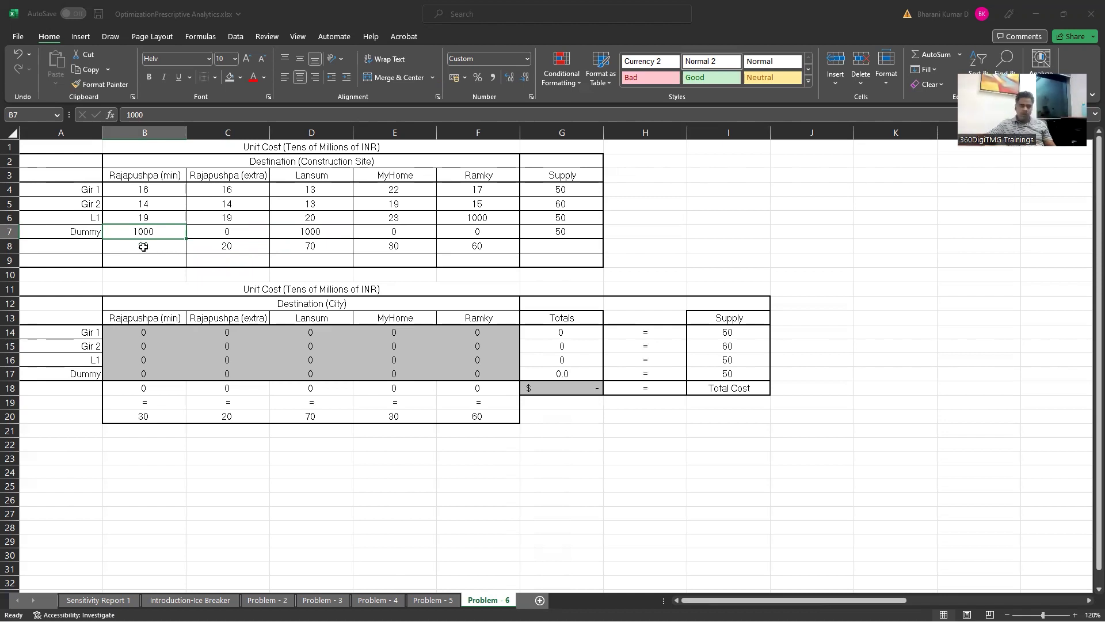
left_click(143, 246)
type("30")
key("ctrl+Return")
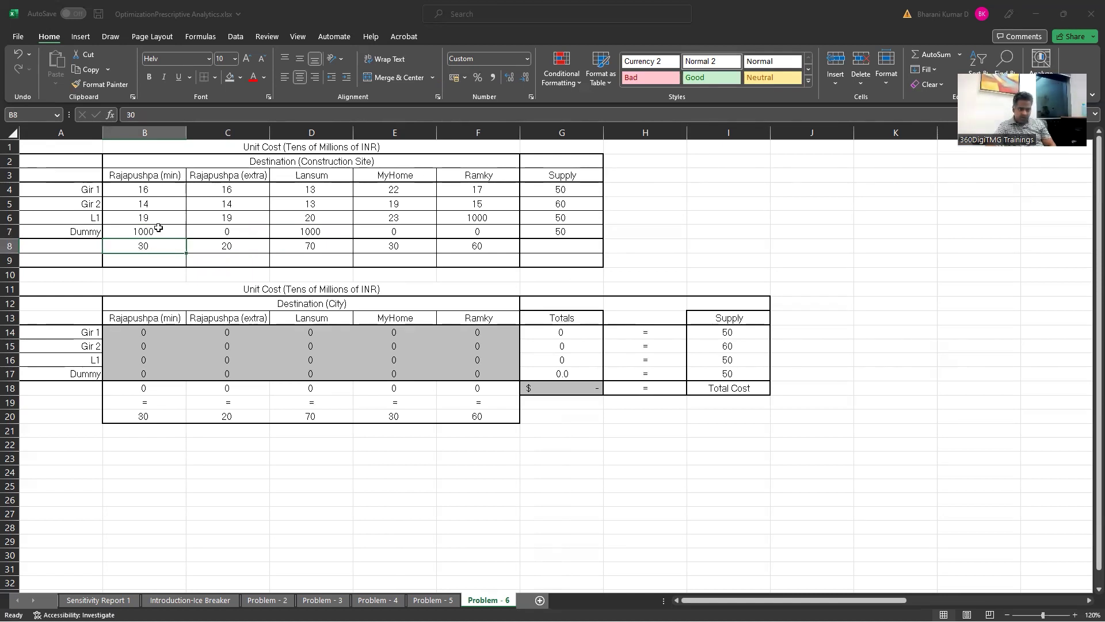
left_click(158, 229)
left_click(146, 245)
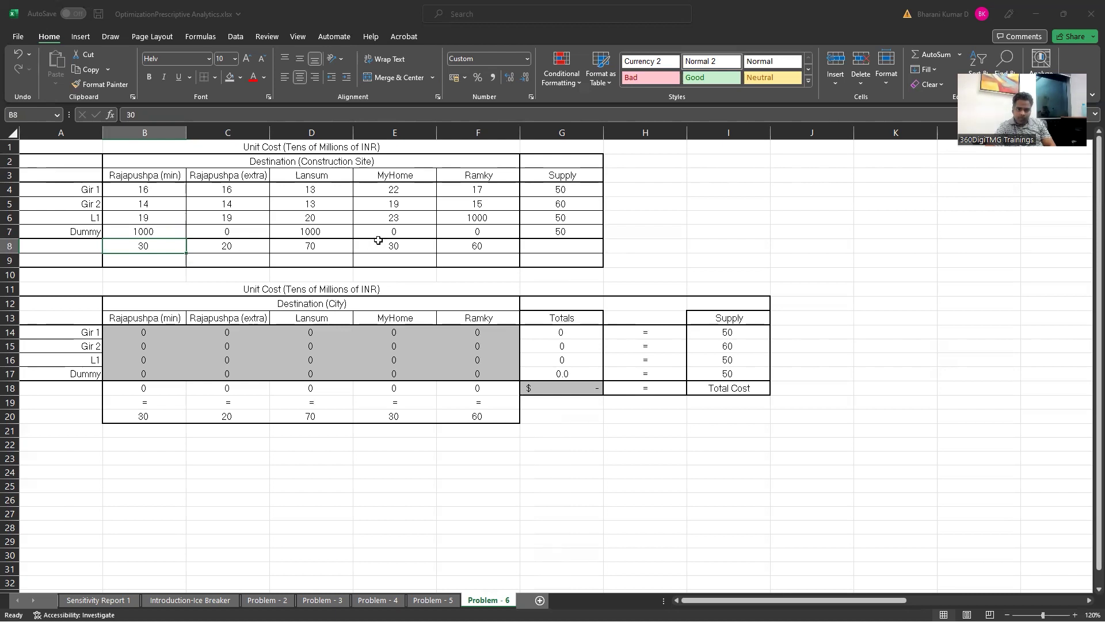
left_click(314, 245)
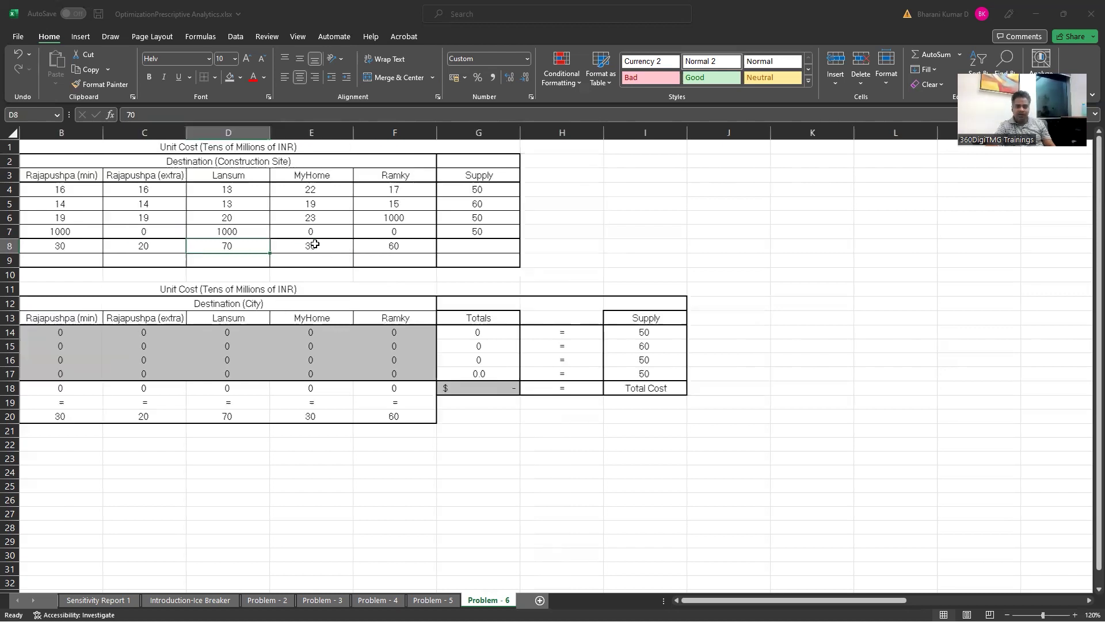
scroll(320, 313, "right", 5)
left_click_drag(995, 262, 977, 271)
left_click(977, 270)
scroll(583, 353, "left", 5)
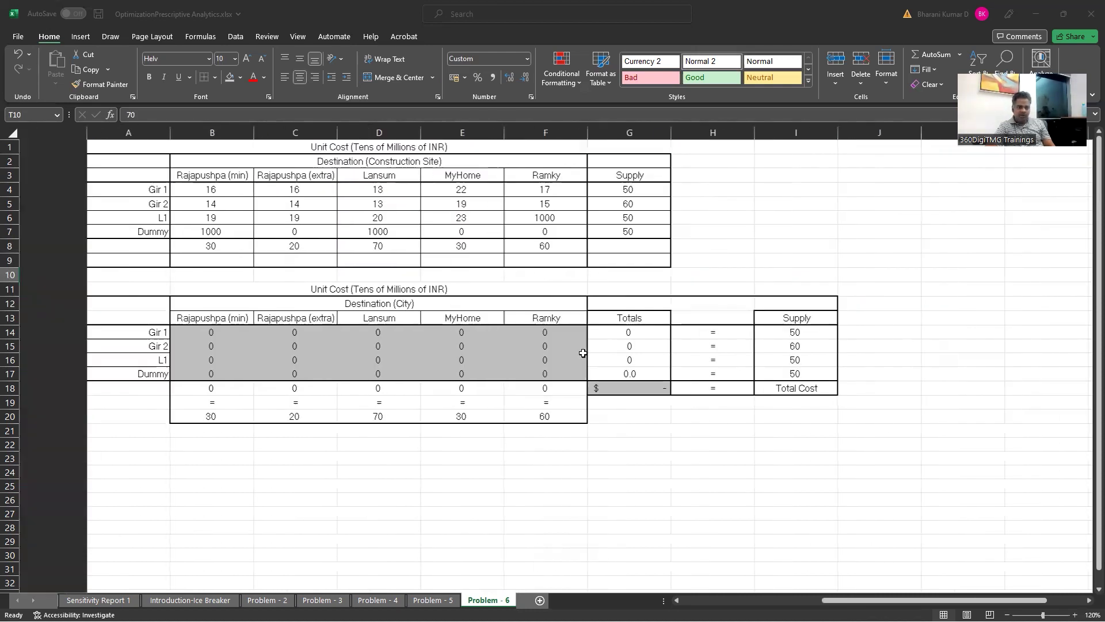
left_click(325, 232)
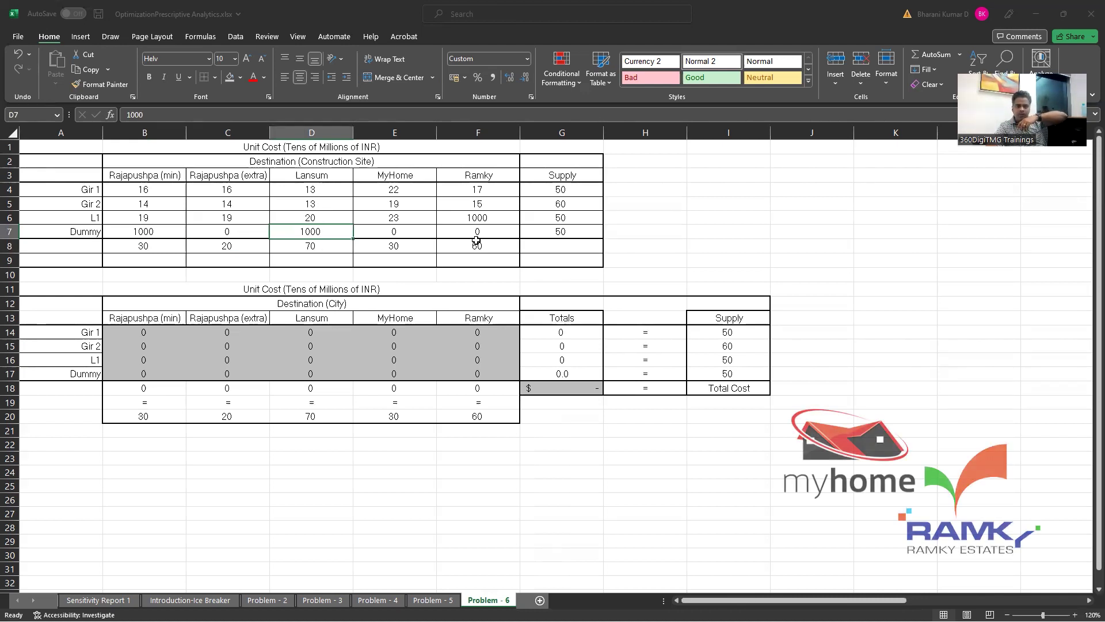
- Check Ramky's demand of 60 and attempt pasting a header cell into the shipment grid, then cancel
scroll(831, 279, "right", 5)
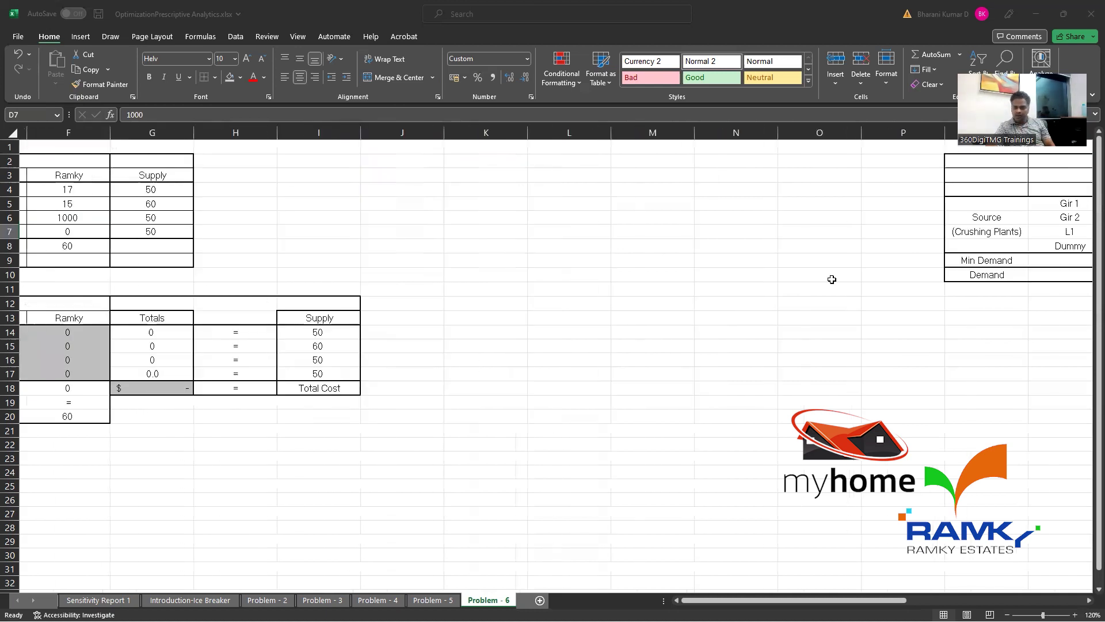
scroll(831, 279, "right", 2)
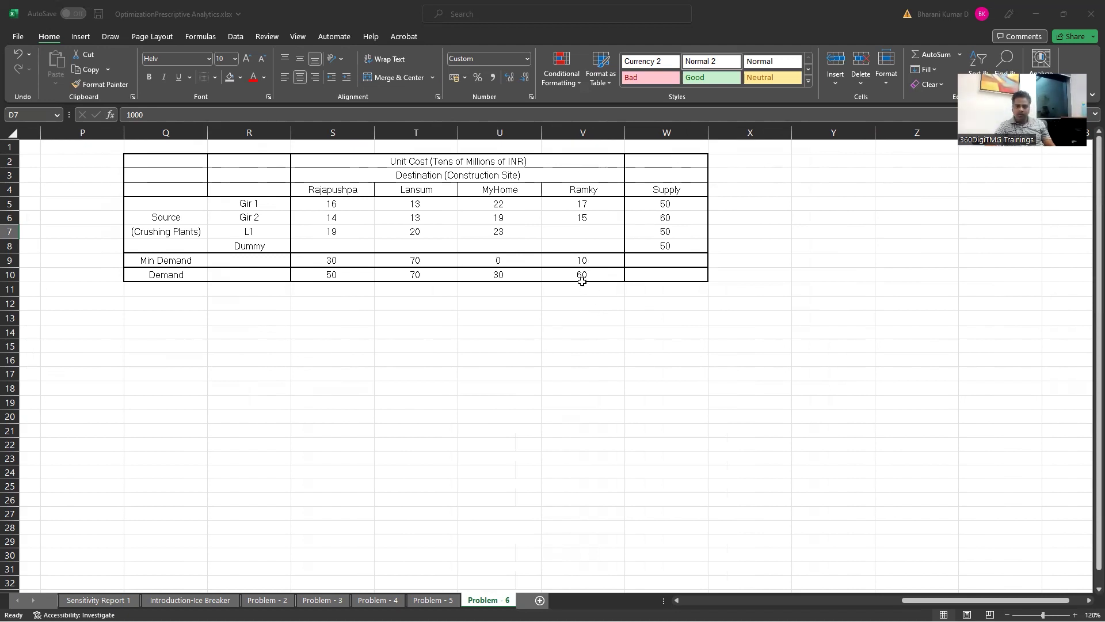
scroll(562, 321, "left", 10)
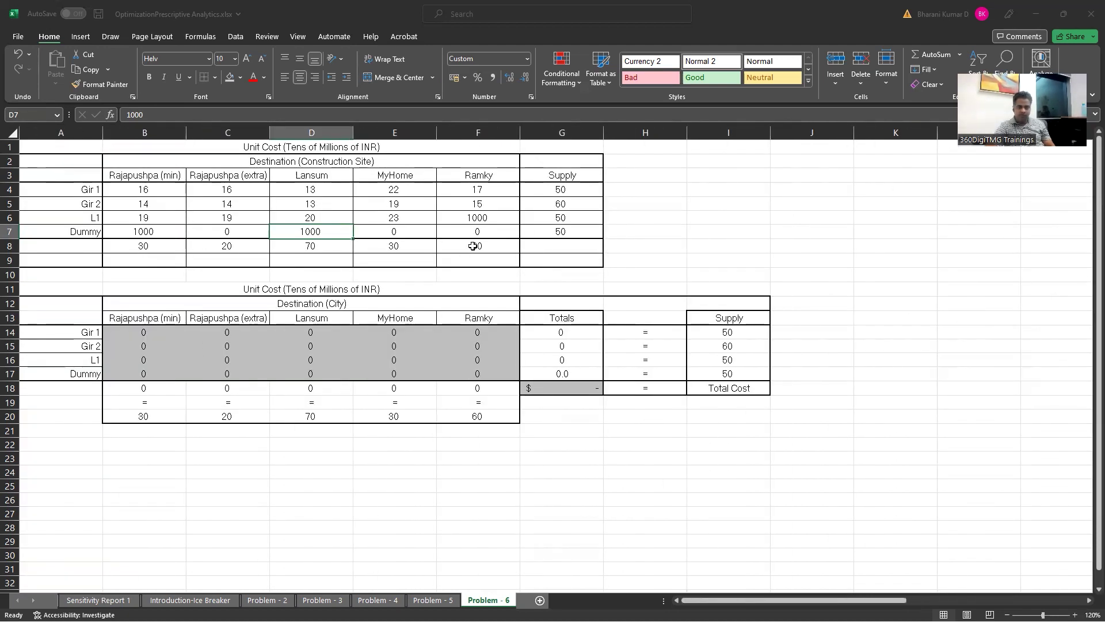
left_click(479, 246)
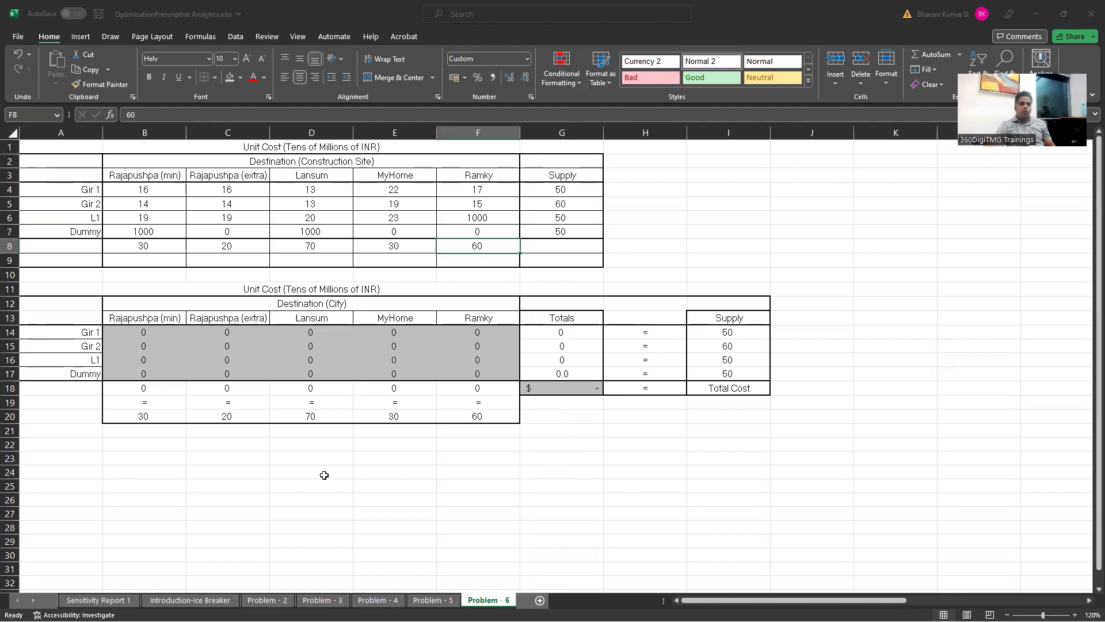
left_click(247, 163)
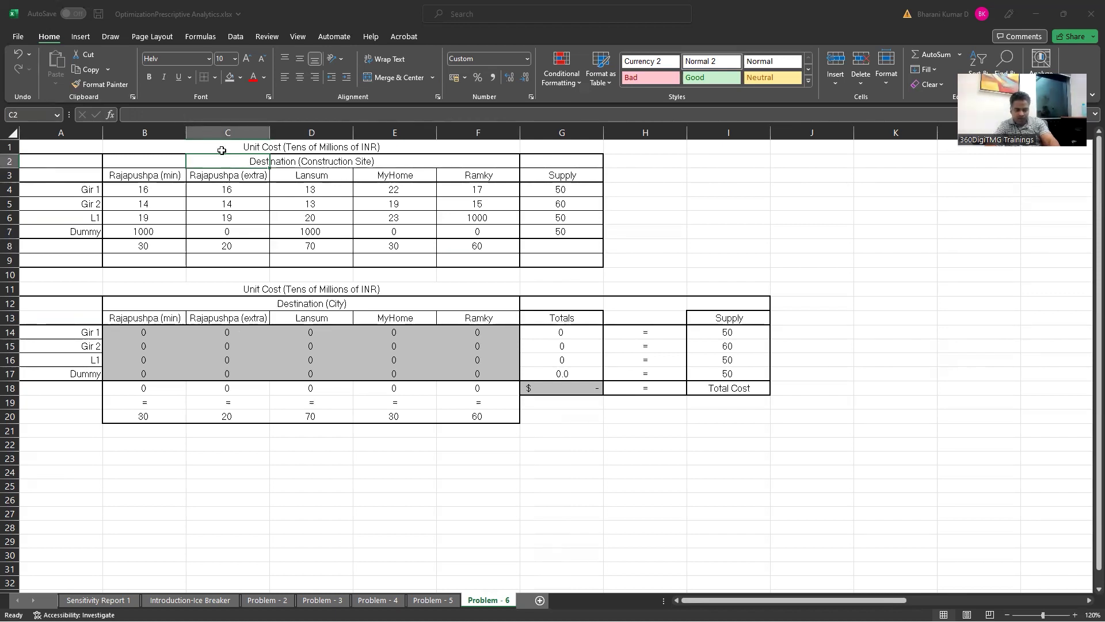
key("ctrl+c")
left_click(222, 304)
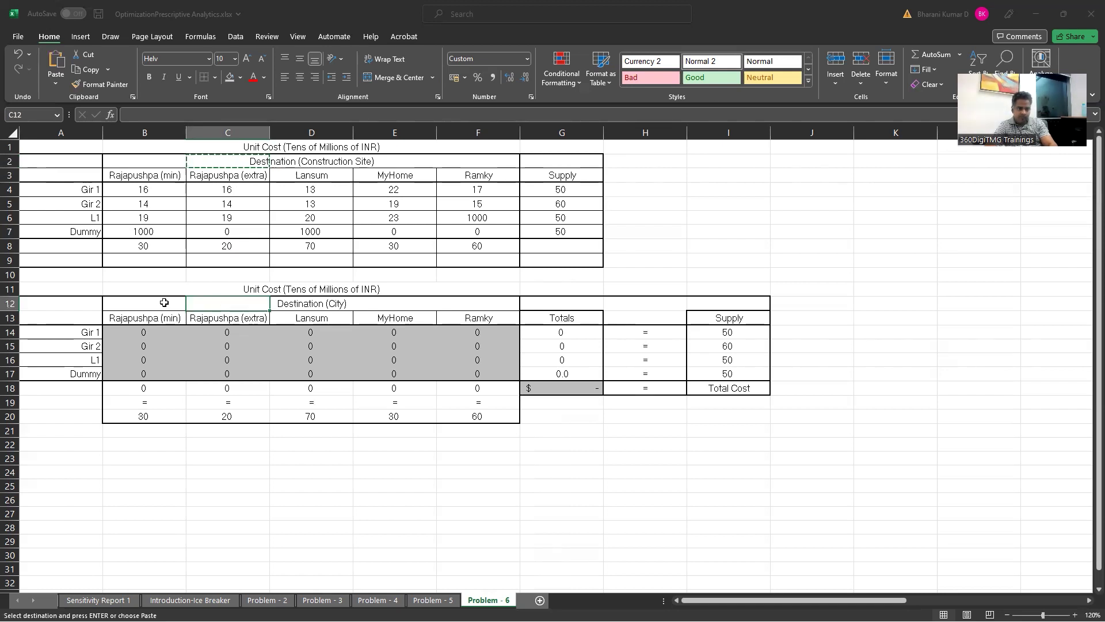
left_click(312, 304)
key("ctrl+v")
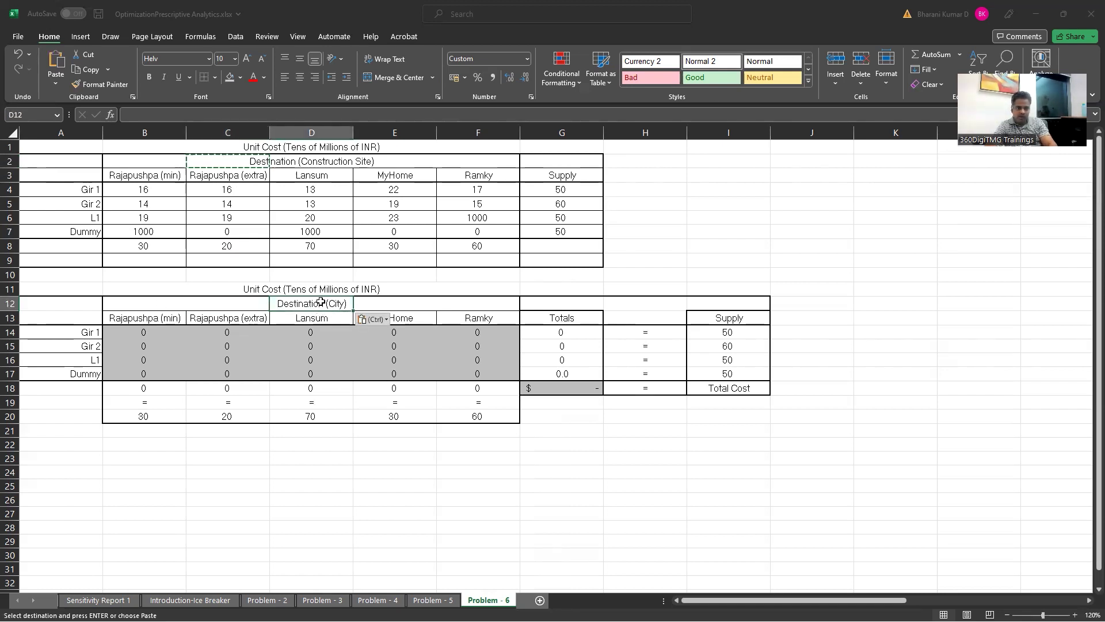
key("BackSpace")
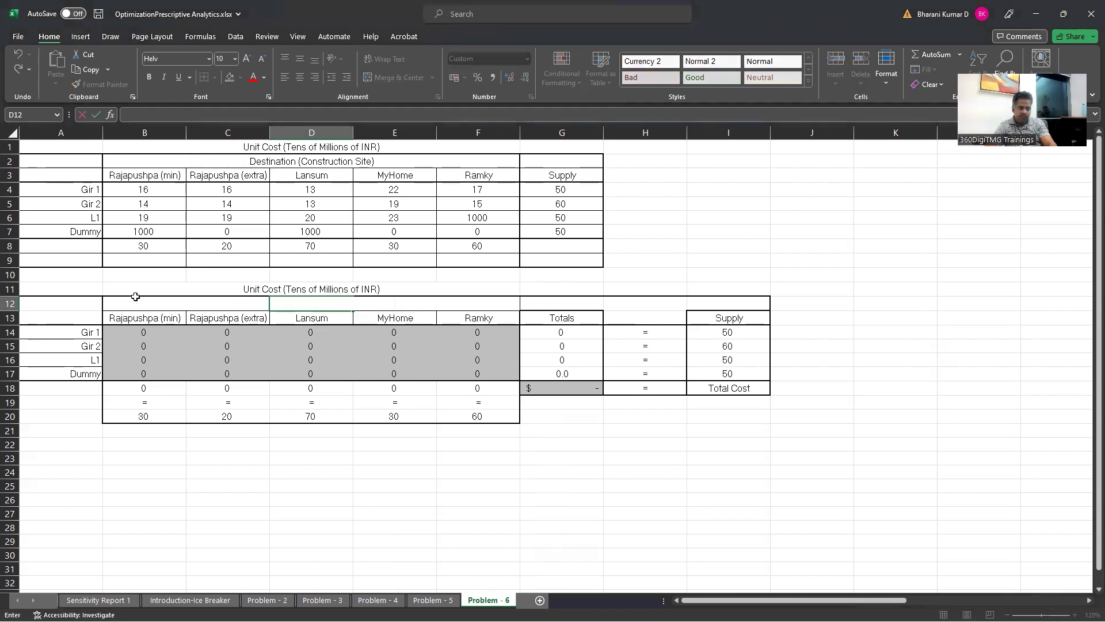
key("Escape")
- Copy 'Destination (Construction Site)' over the grid's 'Destination (City)' header and save the workbook
left_click(138, 301)
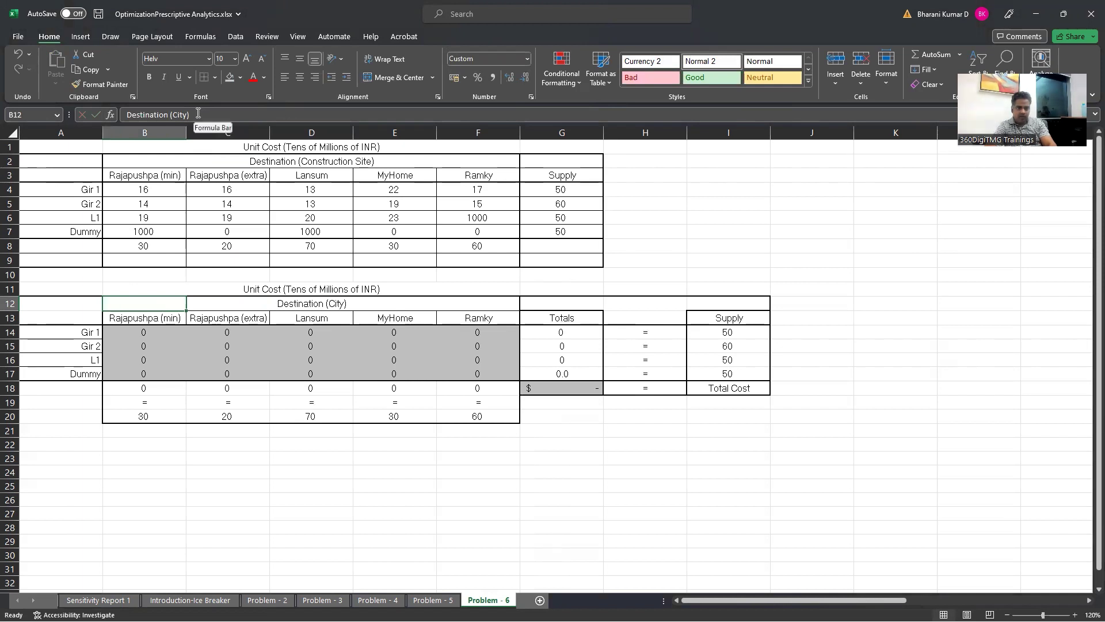
left_click(129, 162)
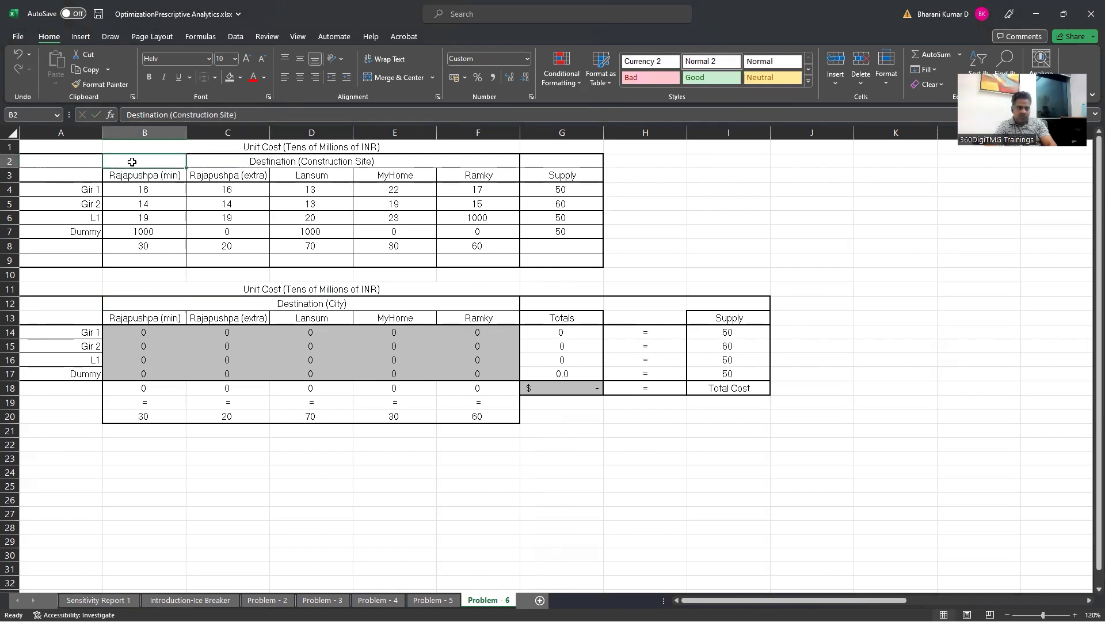
key("ctrl+c")
left_click(145, 307)
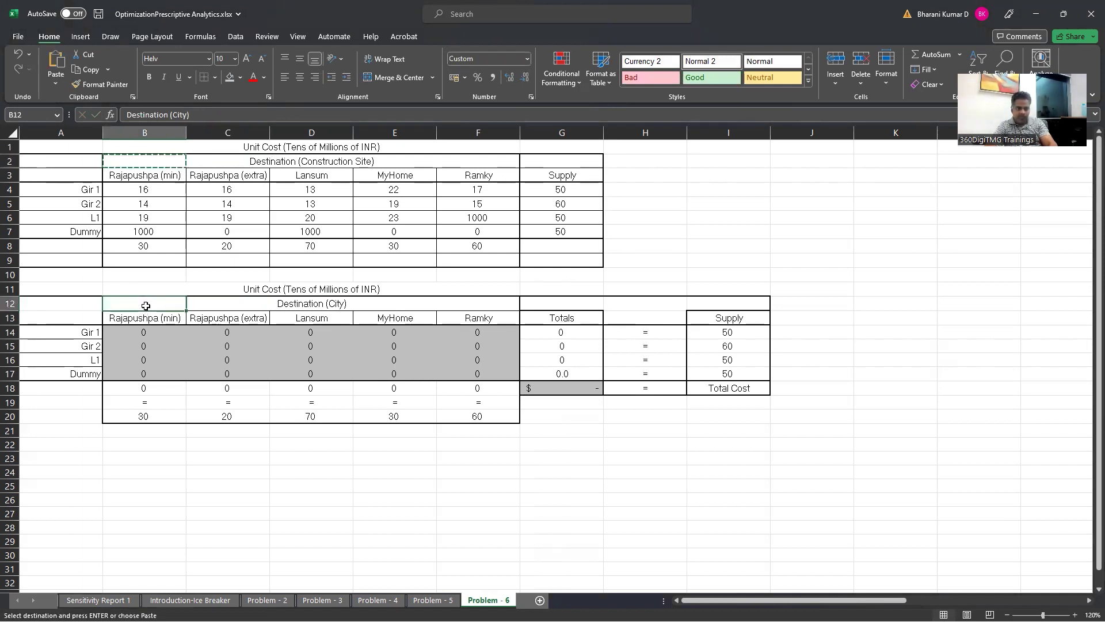
key("ctrl+v")
left_click(353, 483)
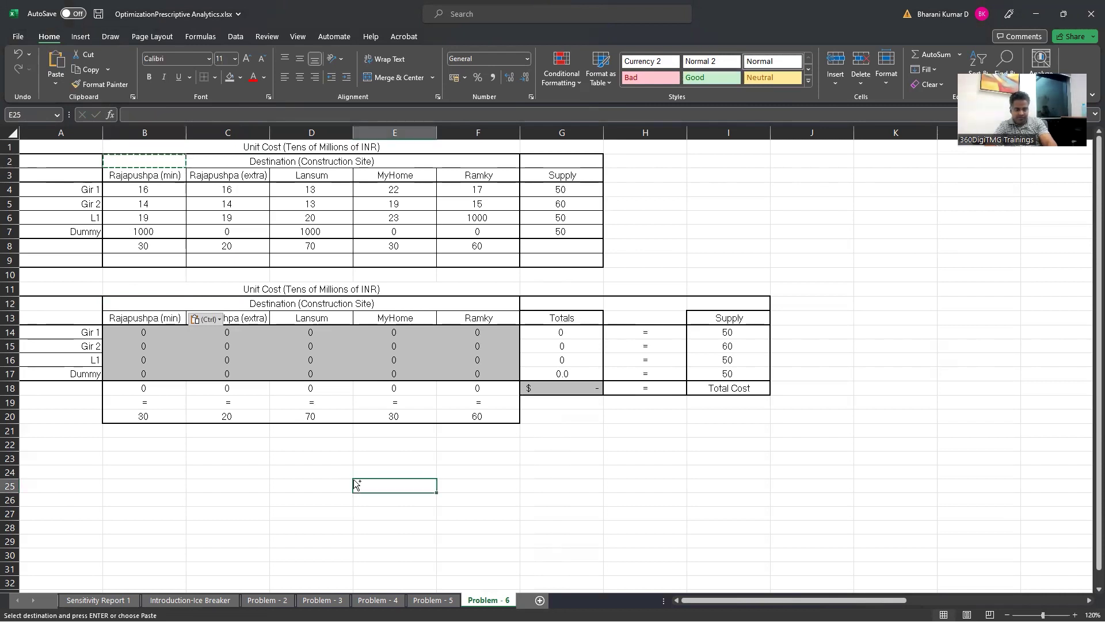
key("ctrl+s")
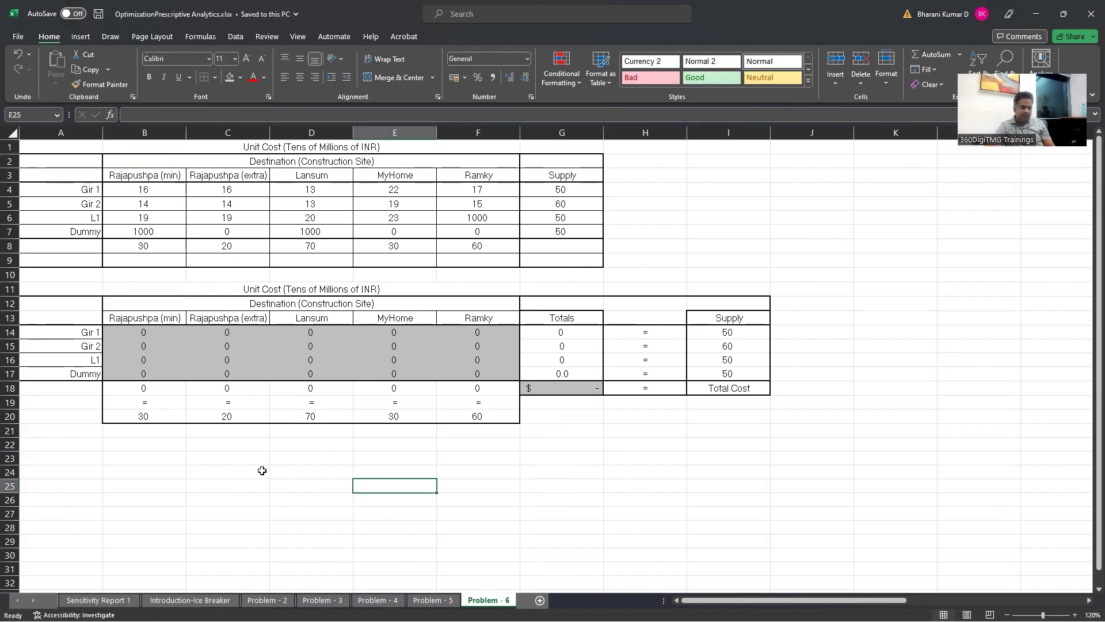
left_click_drag(147, 332, 479, 367)
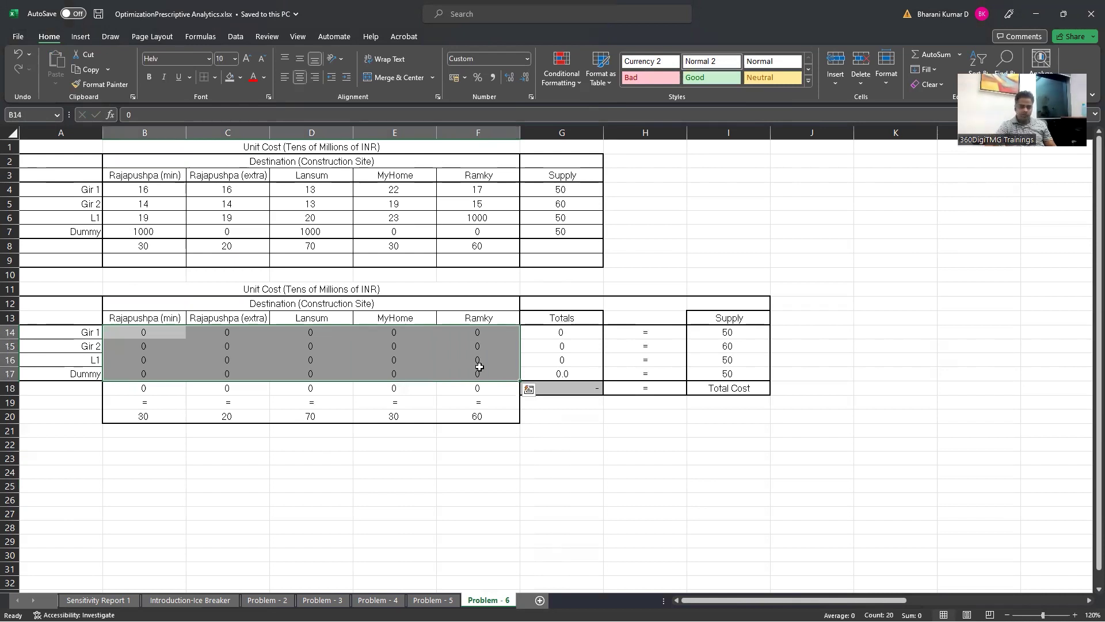
left_click(155, 357)
left_click_drag(152, 334, 478, 377)
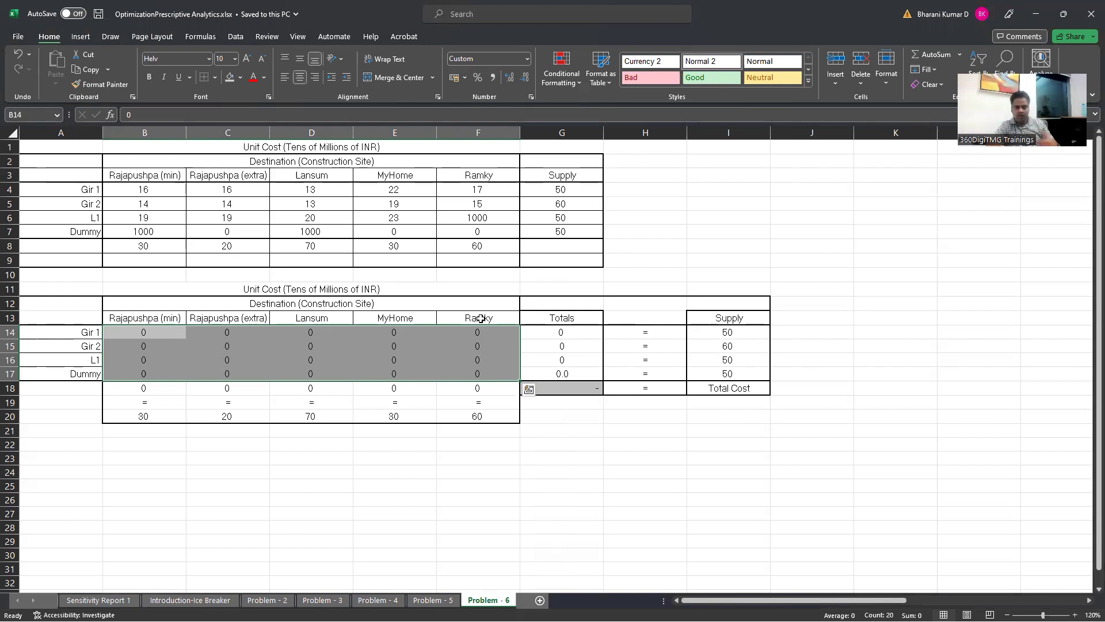
left_click(458, 467)
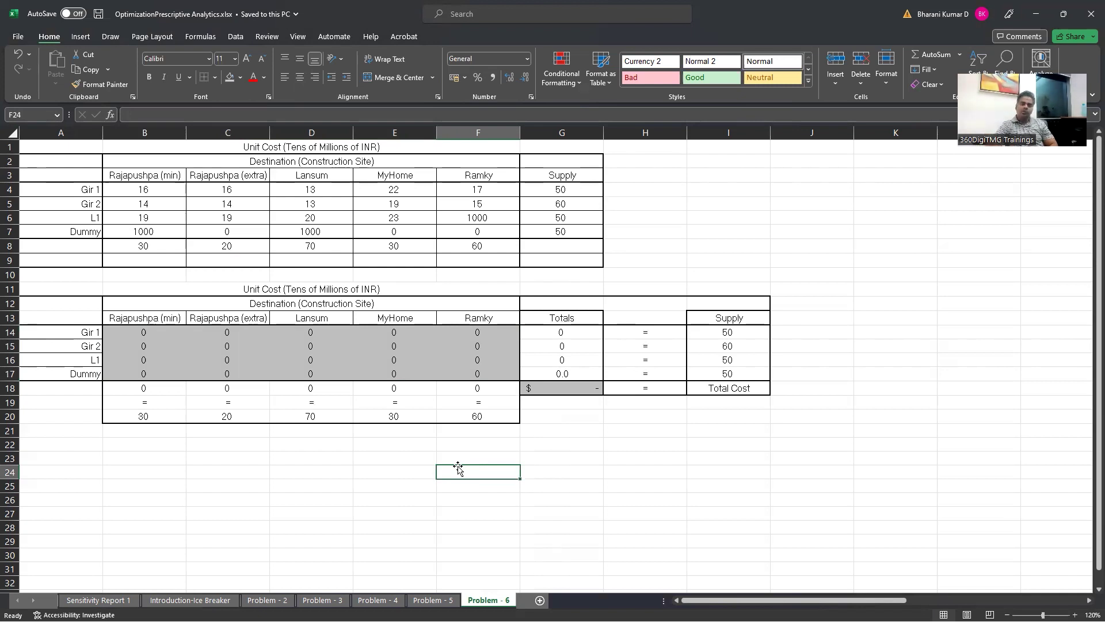
left_click(568, 387)
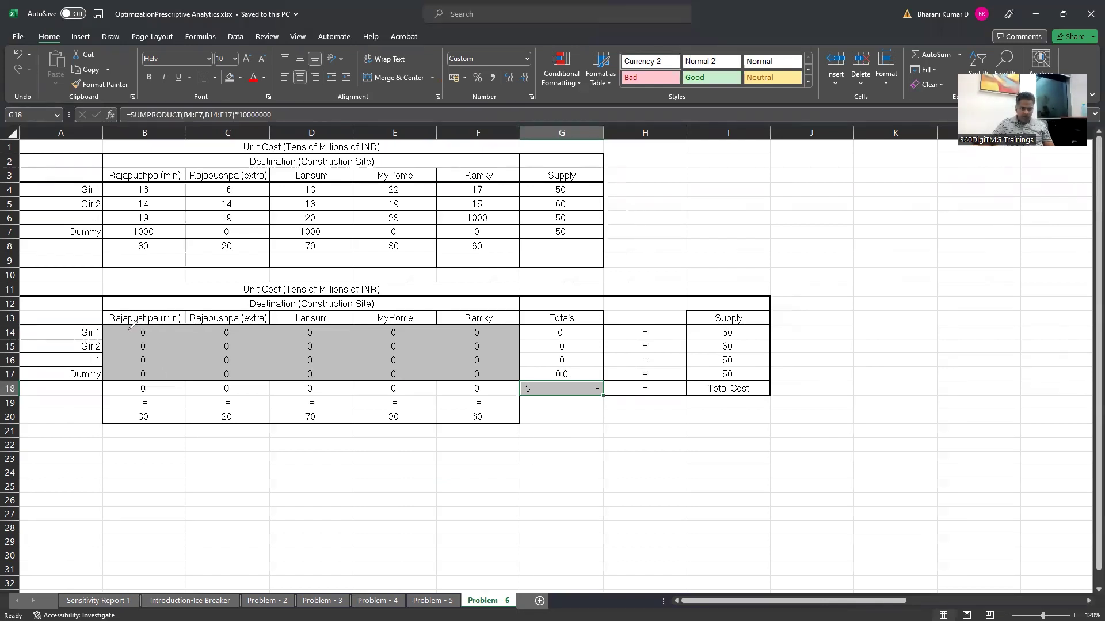
left_click_drag(124, 329, 122, 383)
mouse_move(118, 336)
left_mouse_down()
mouse_move(401, 321)
mouse_move(504, 337)
mouse_move(389, 382)
mouse_move(111, 391)
left_mouse_up()
mouse_move(122, 236)
left_mouse_down()
mouse_move(514, 218)
mouse_move(446, 171)
mouse_move(136, 188)
mouse_move(119, 244)
left_mouse_up()
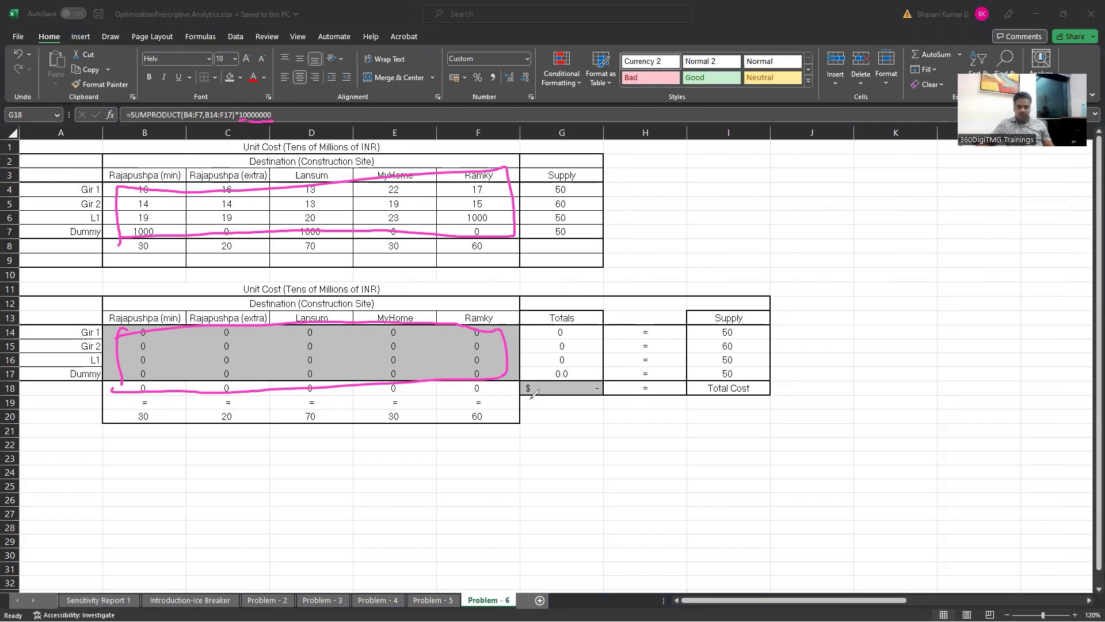
left_click_drag(528, 397, 603, 396)
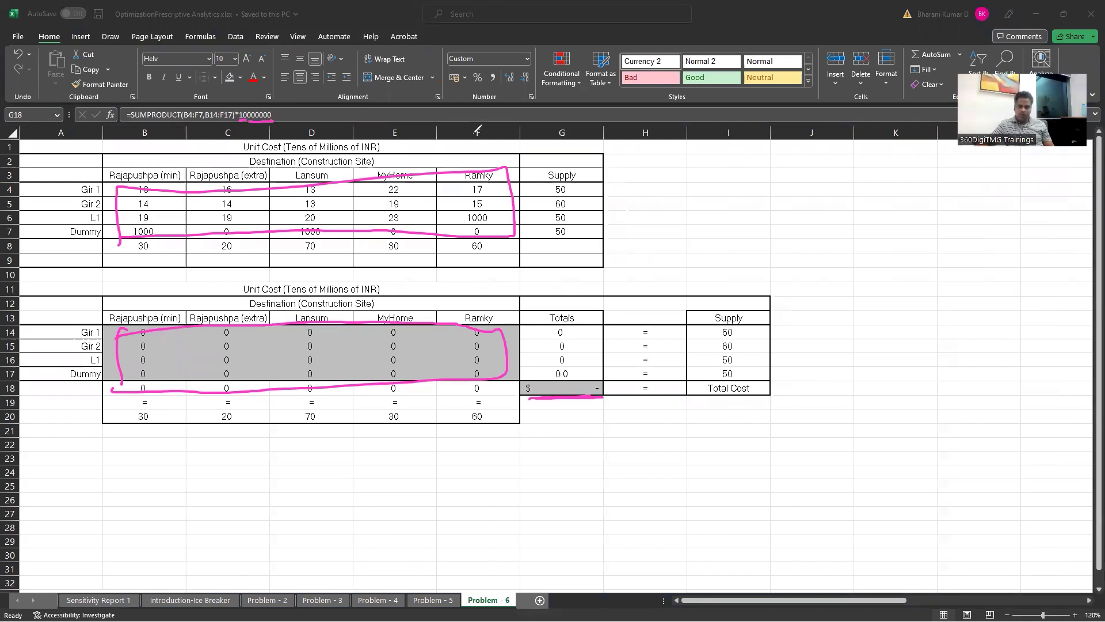
key("e")
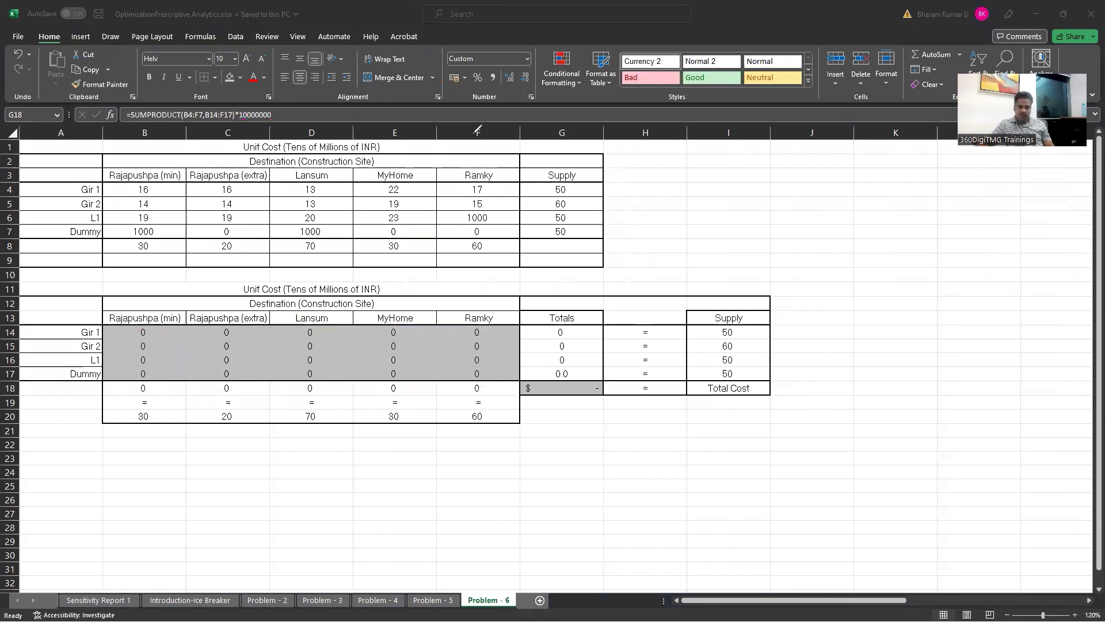
left_click(540, 388)
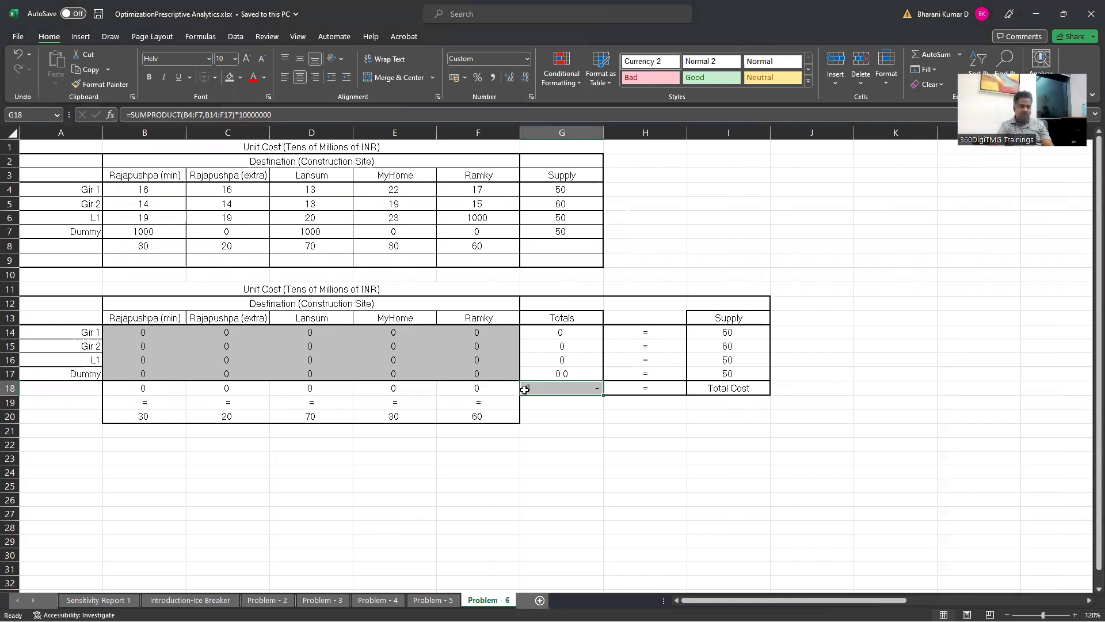
- Apply the custom ₹ accounting number format to the Total Cost cell G18
right_click(560, 388)
left_click(604, 329)
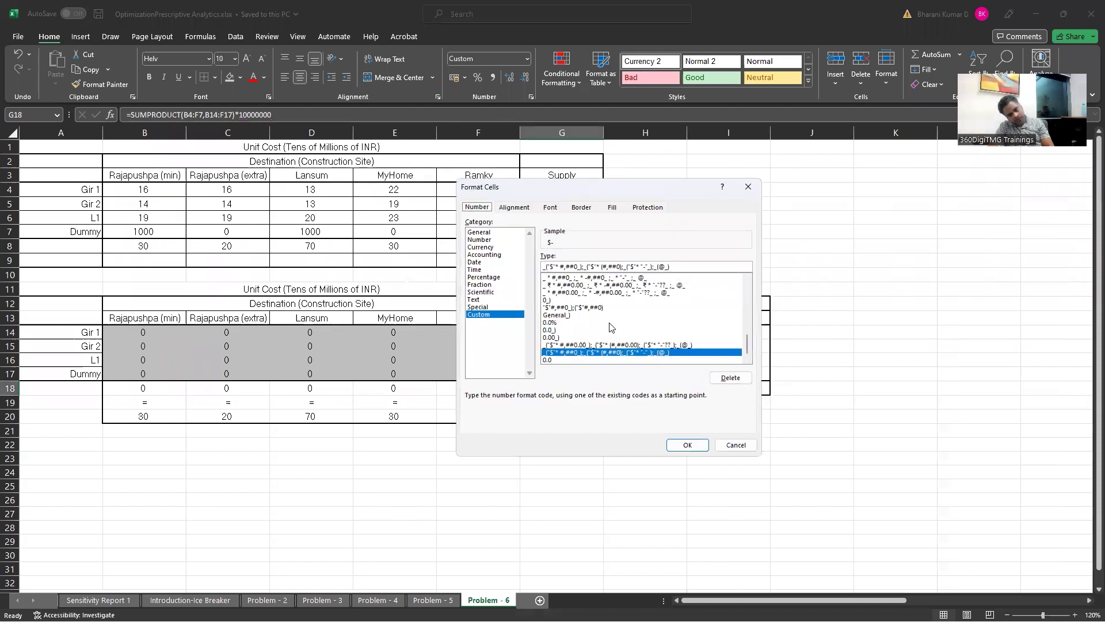
left_click(565, 316)
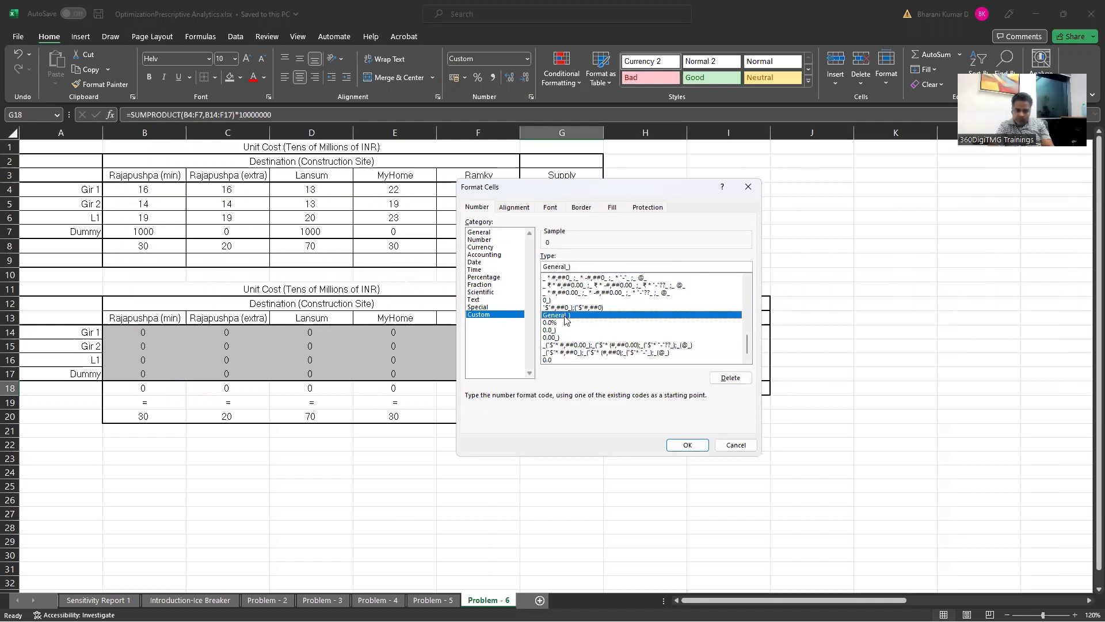
left_click(558, 285)
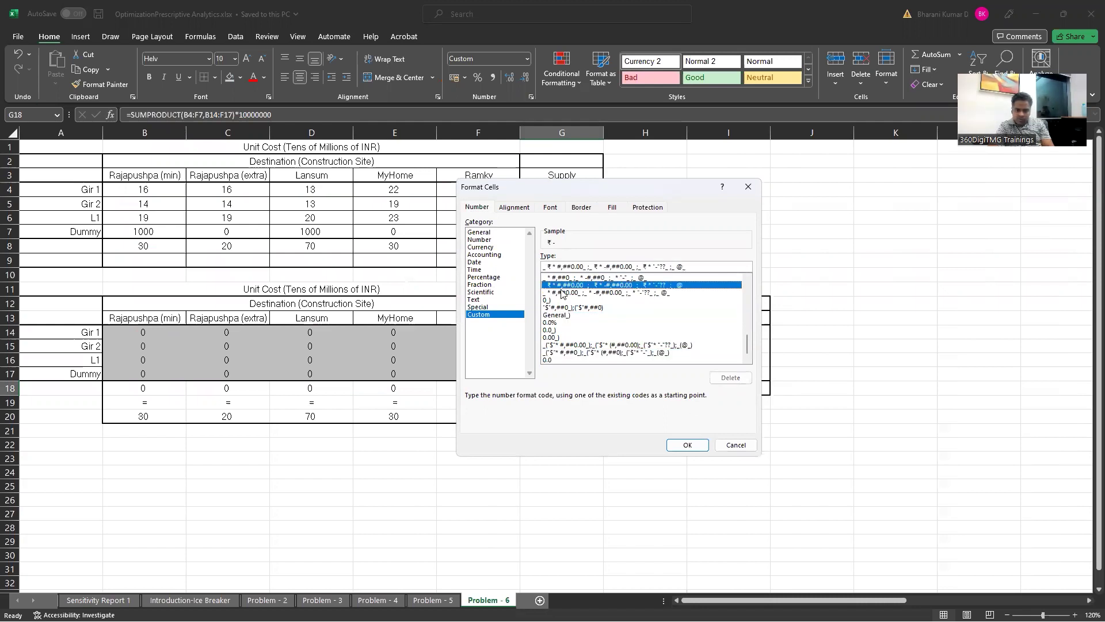
left_click(682, 445)
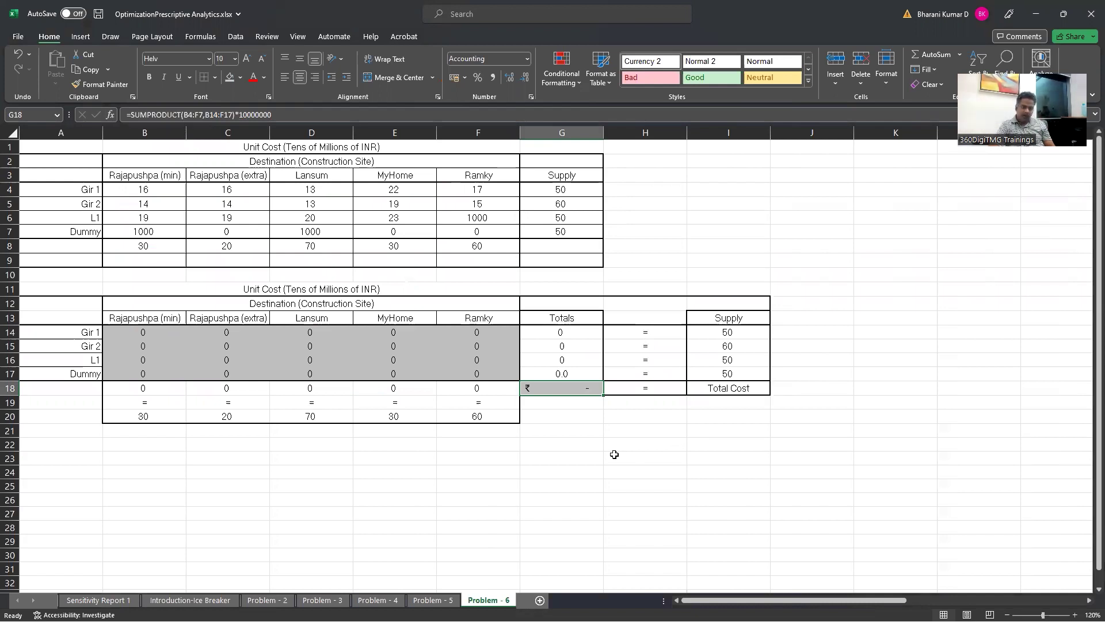
left_click_drag(158, 419, 477, 417)
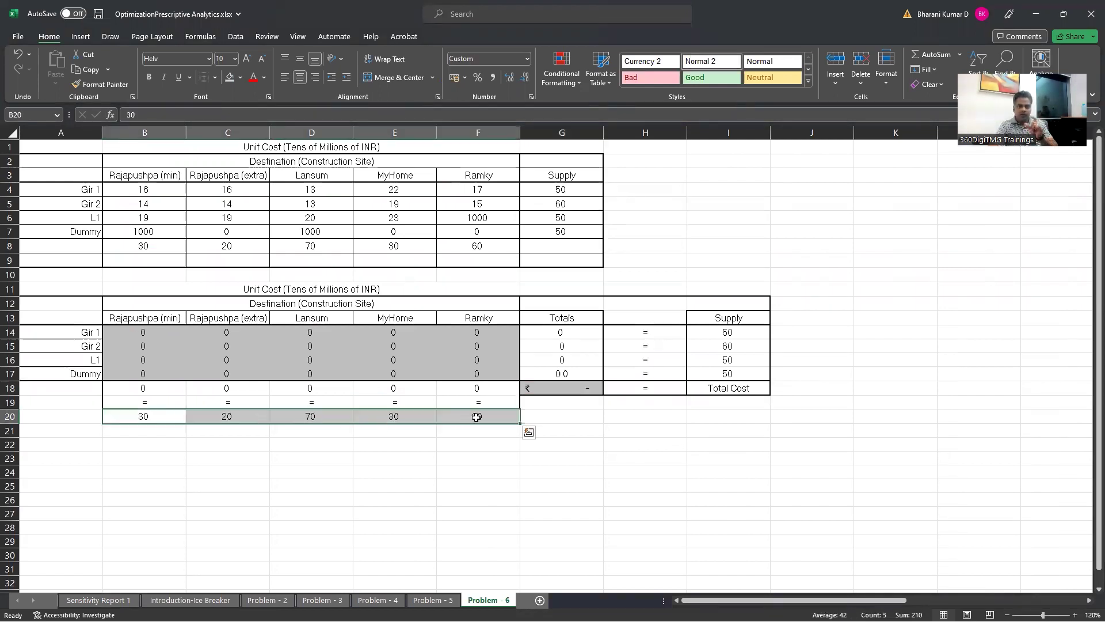
left_click(160, 419)
left_click(153, 388)
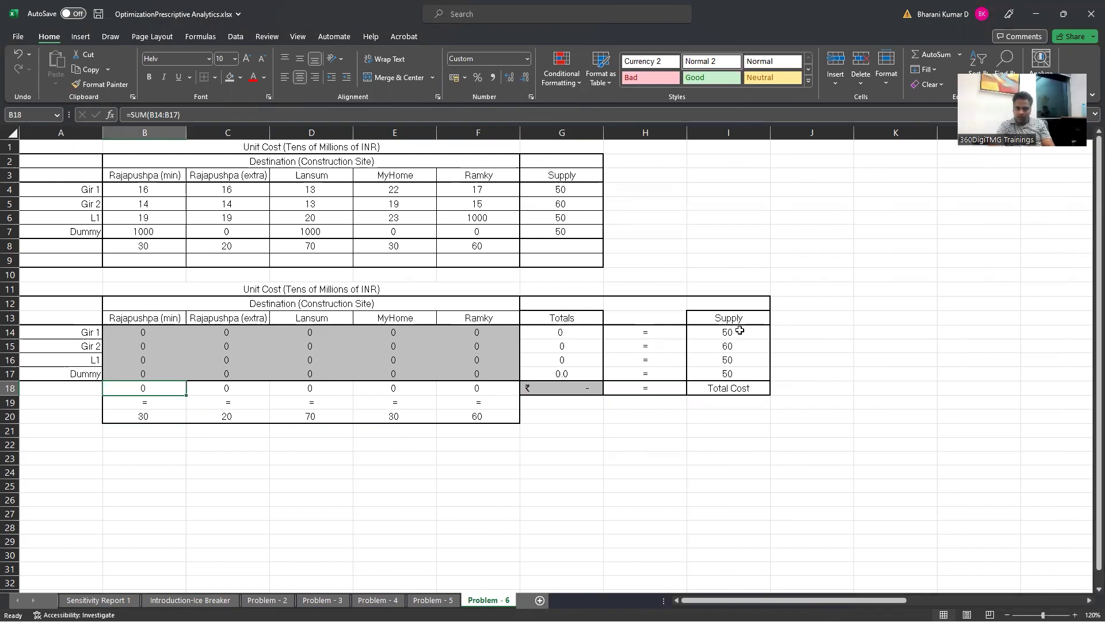
left_click_drag(557, 335, 563, 376)
left_click(585, 471)
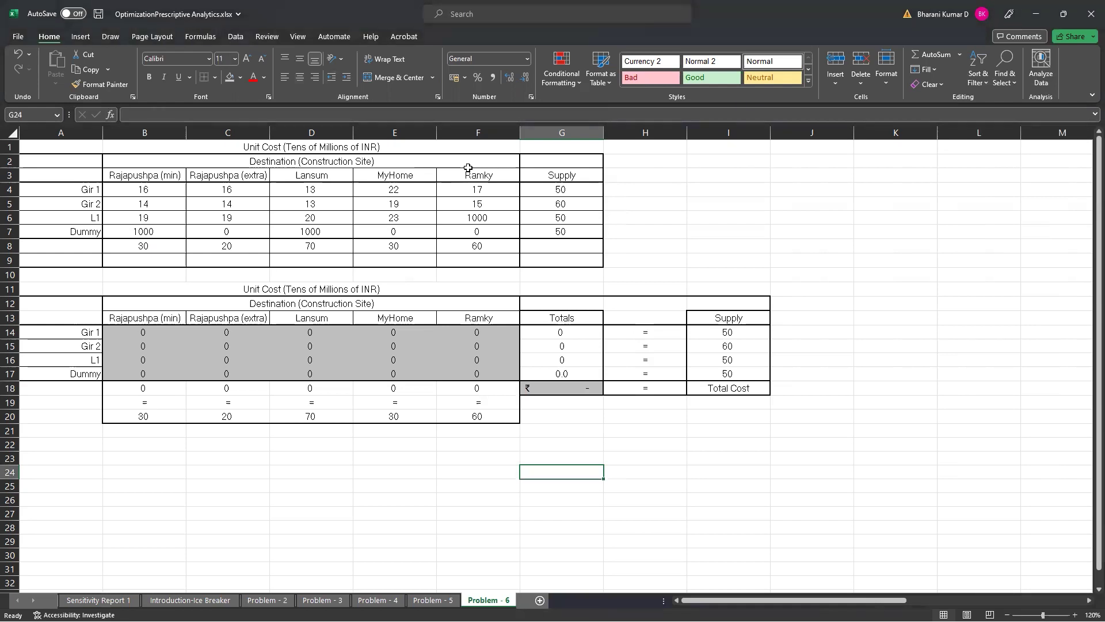
- Open Solver, set objective $G$18 to Min and variable cells to $B$14:$F$17
left_click(235, 36)
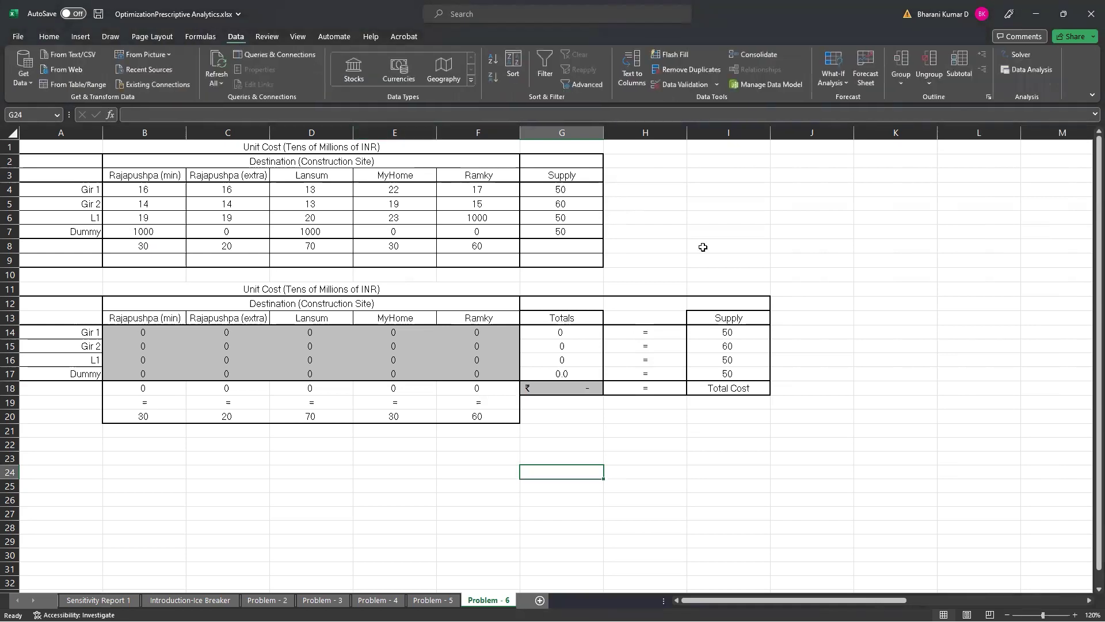
left_click(1025, 57)
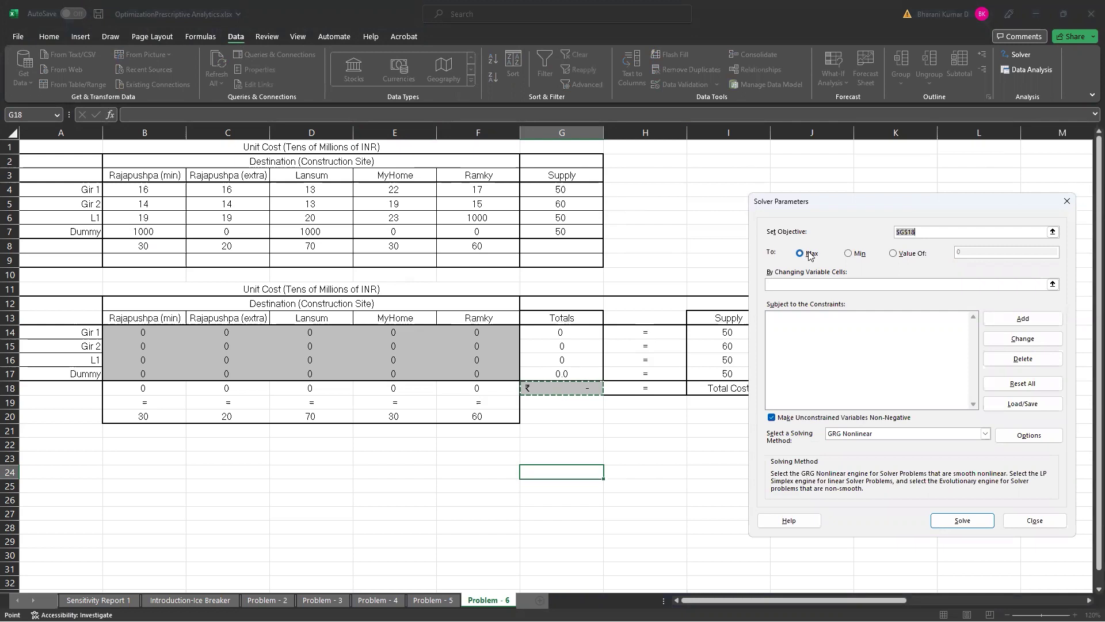
left_click(858, 253)
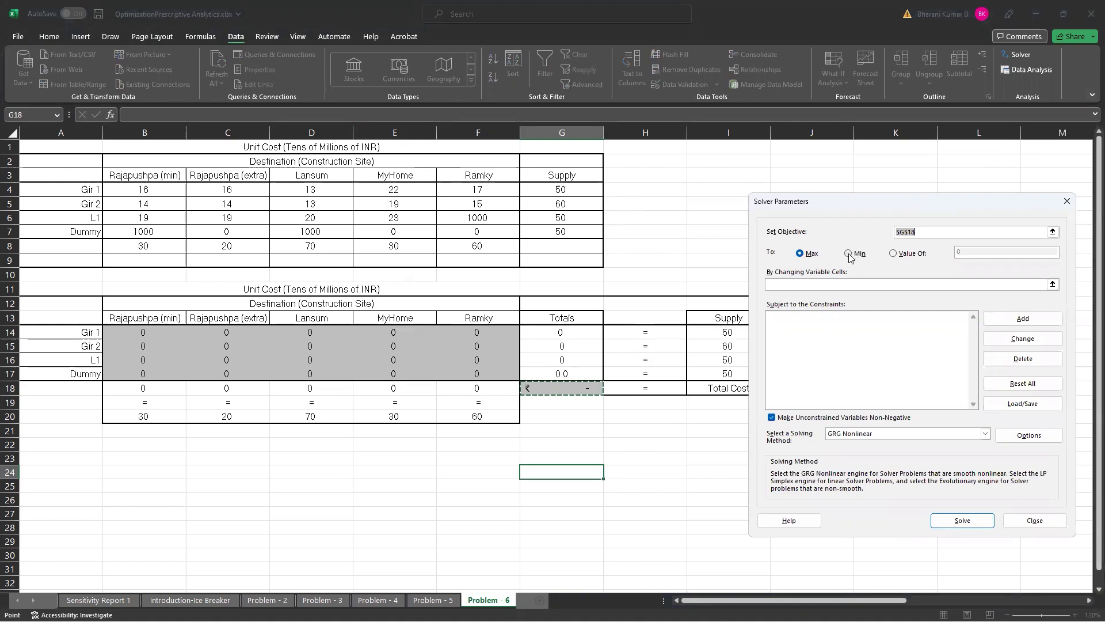
left_click(827, 285)
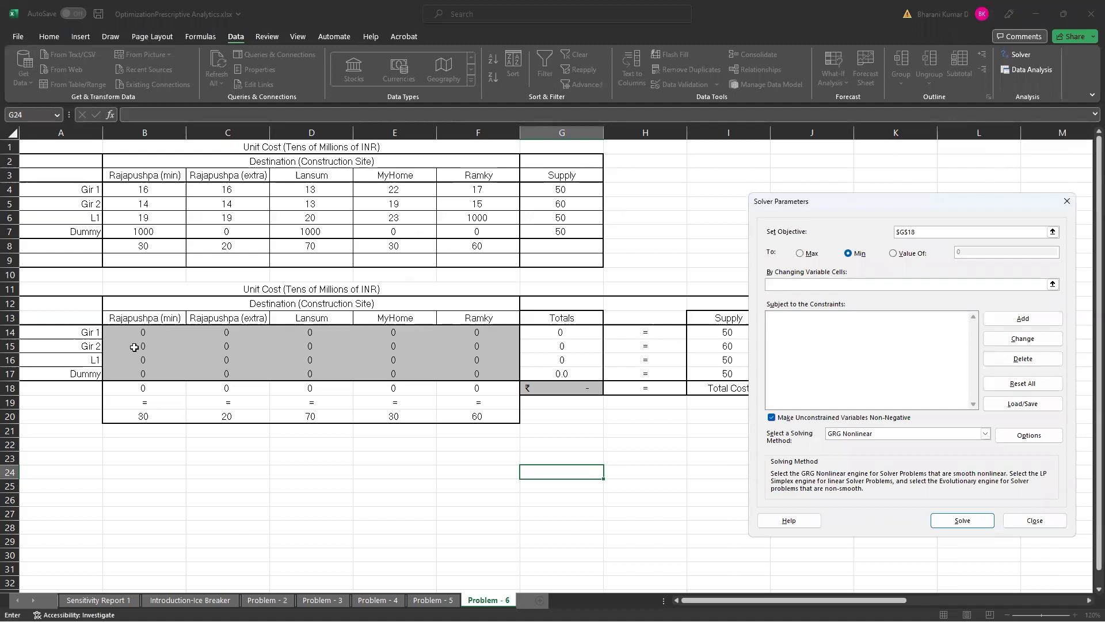
left_click_drag(136, 332, 464, 374)
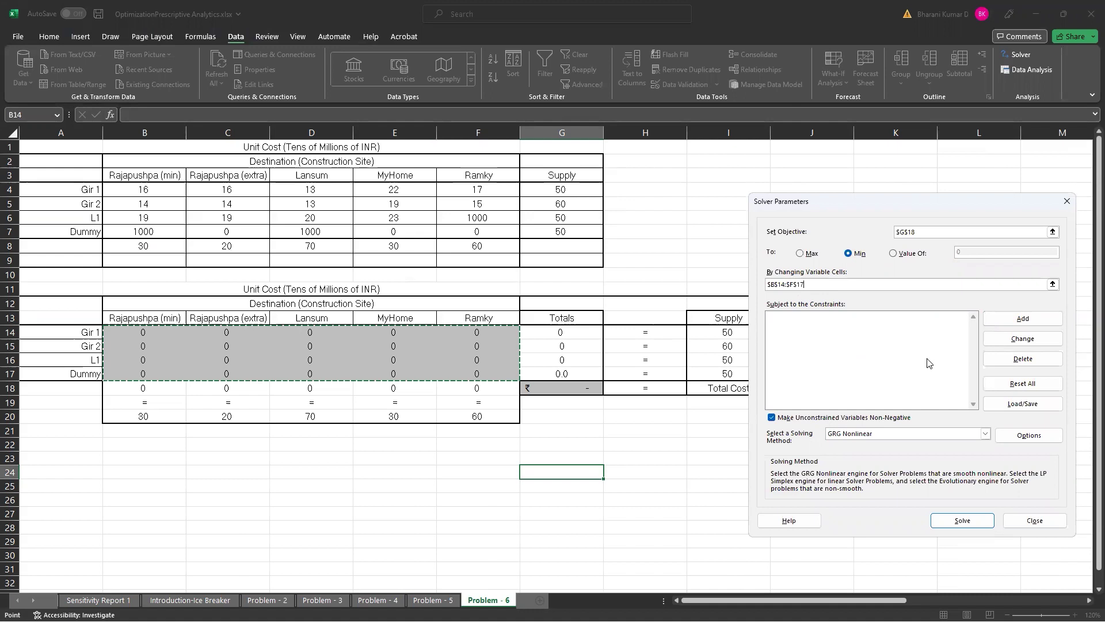
- Add the constraint $B$18:$F$18 = $B$20:$F$20 so column totals equal demand
left_click(1024, 319)
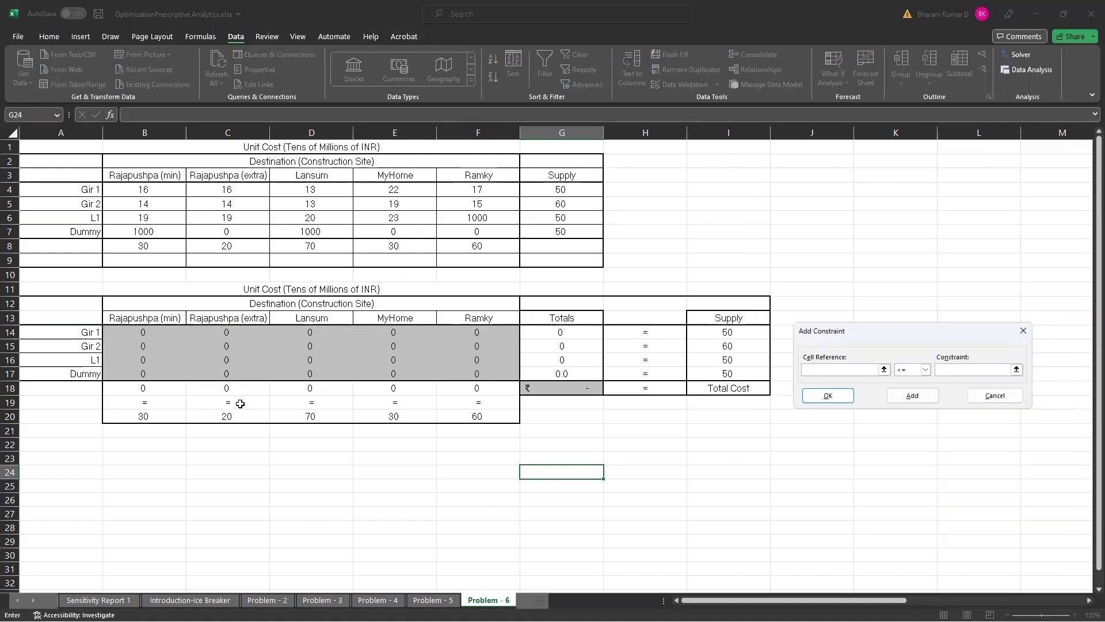
left_click_drag(157, 386, 459, 387)
left_click(926, 370)
left_click(908, 388)
left_click_drag(164, 415, 462, 414)
left_click(829, 396)
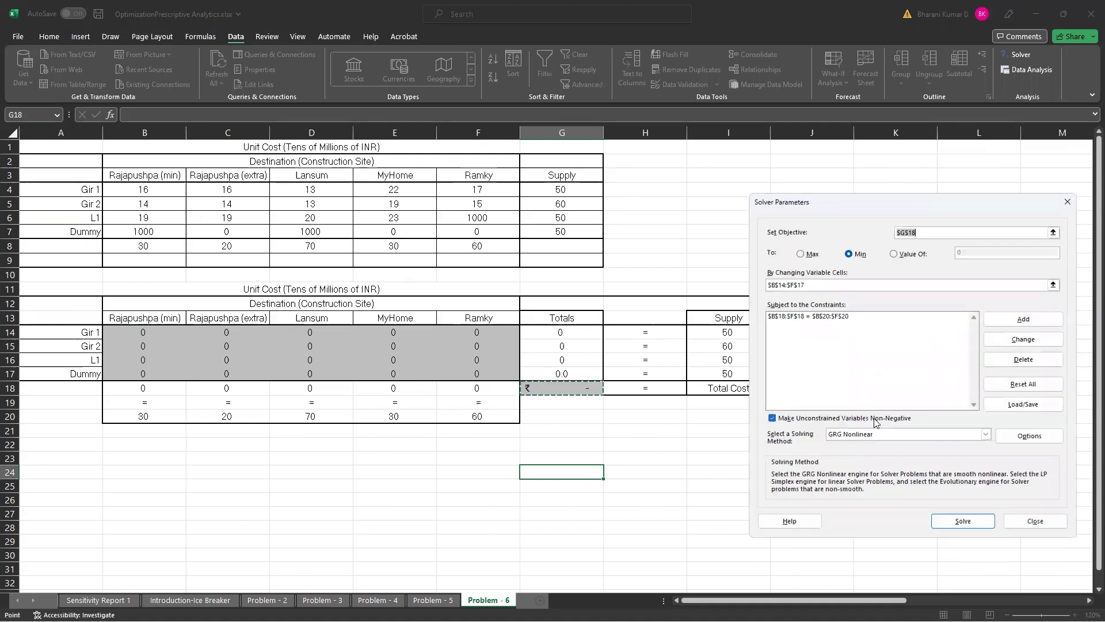
- Add $G$14:$G$17 = $I$14:$I$17 for supply and choose the Simplex LP method
left_click(1040, 317)
left_click_drag(578, 330, 576, 374)
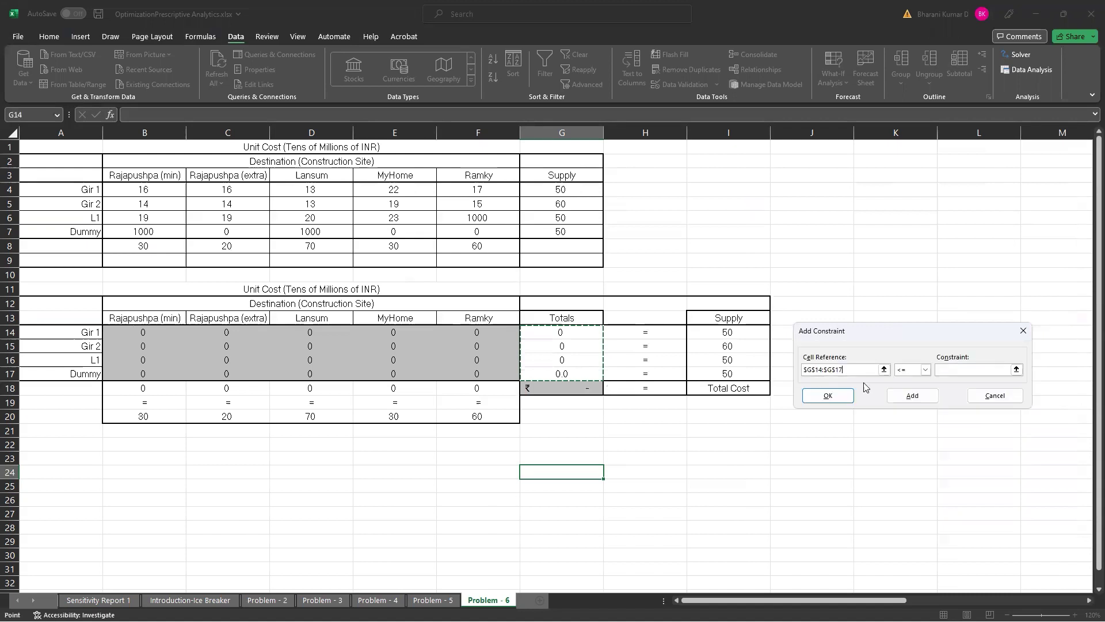
left_click(925, 369)
left_click(909, 388)
left_click_drag(708, 331, 716, 375)
left_click(840, 398)
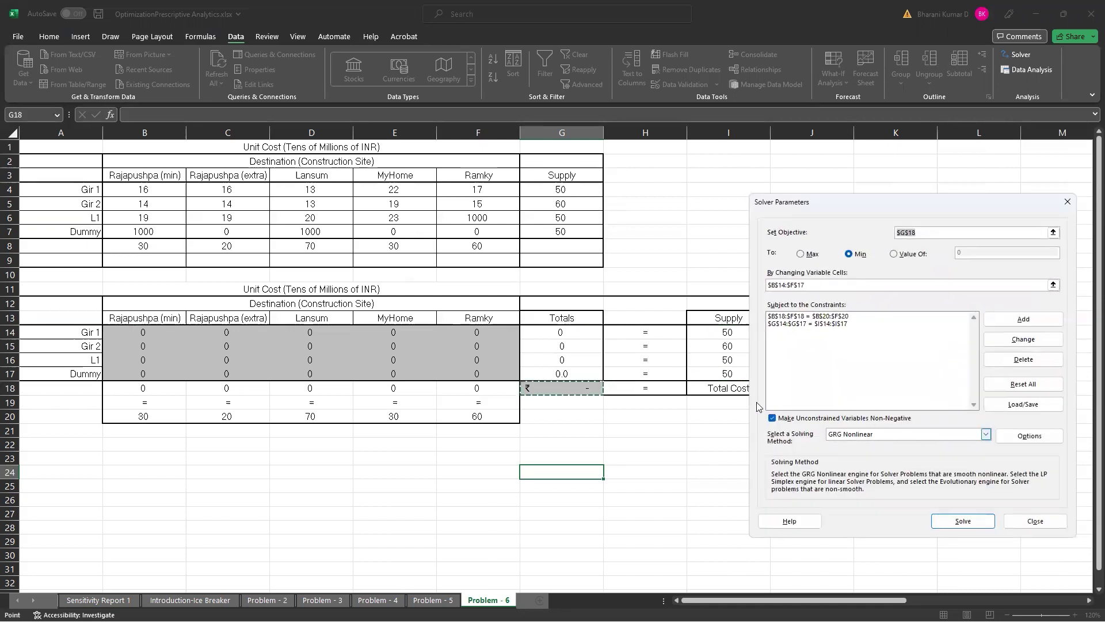
left_click(986, 437)
left_click(954, 453)
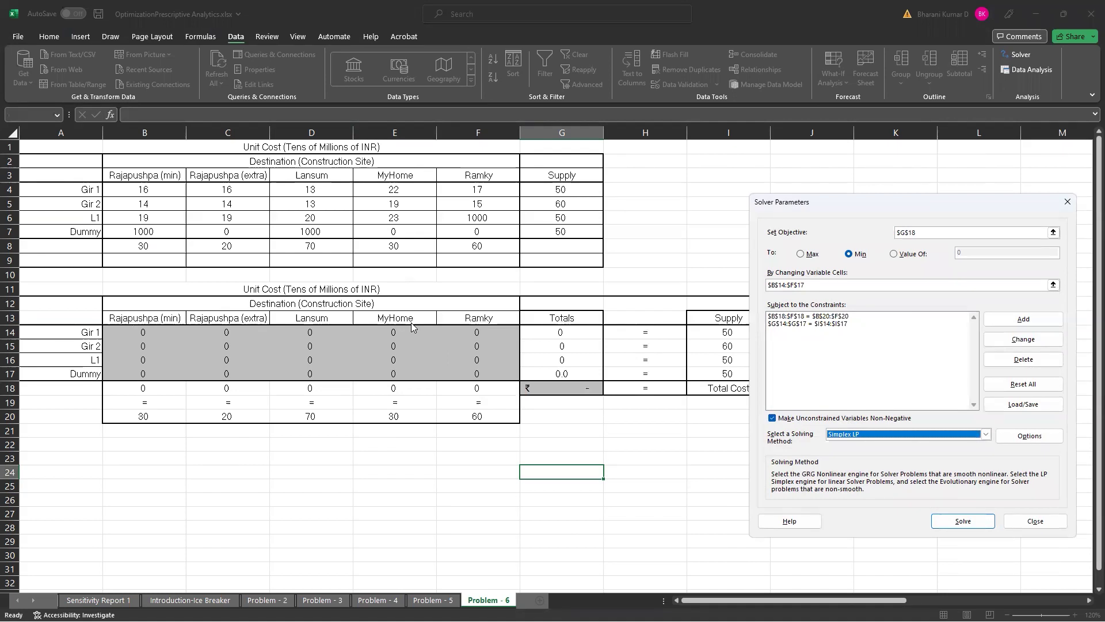
- Run Solver, keep its solution, and widen column G to show the ₹ 24,60,00,00,000.00 total in G18
left_click(959, 521)
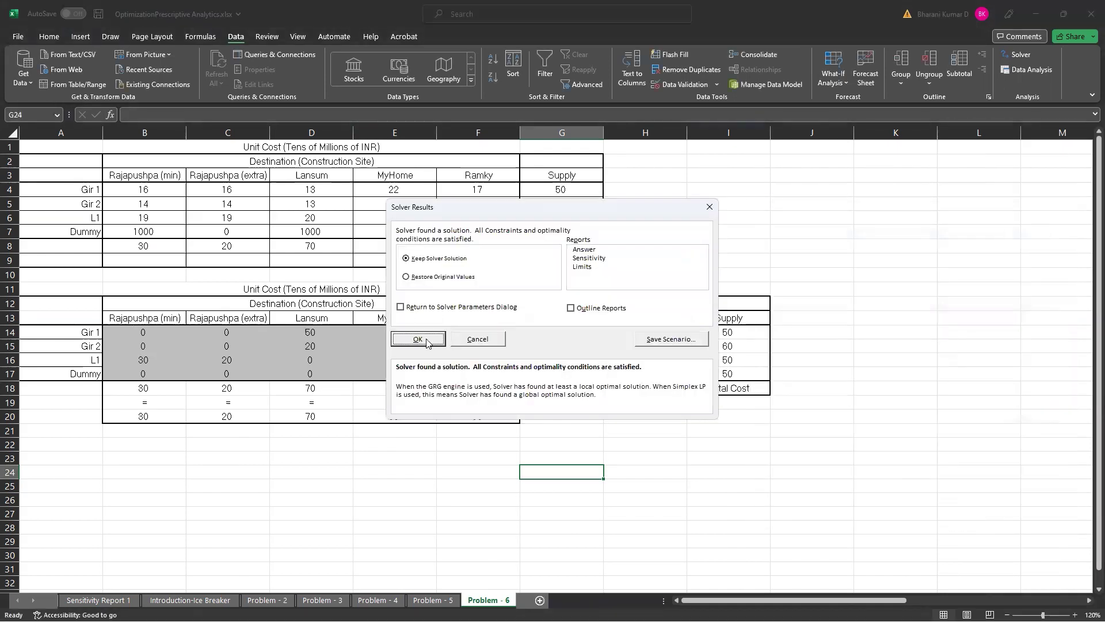
left_click(425, 341)
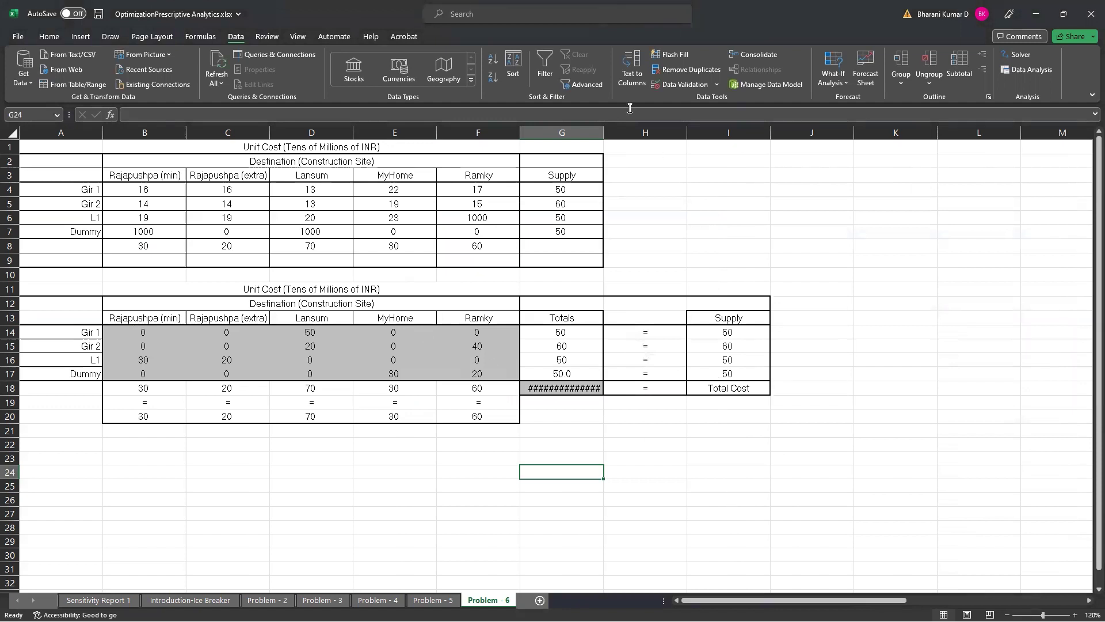
left_click_drag(606, 136, 619, 136)
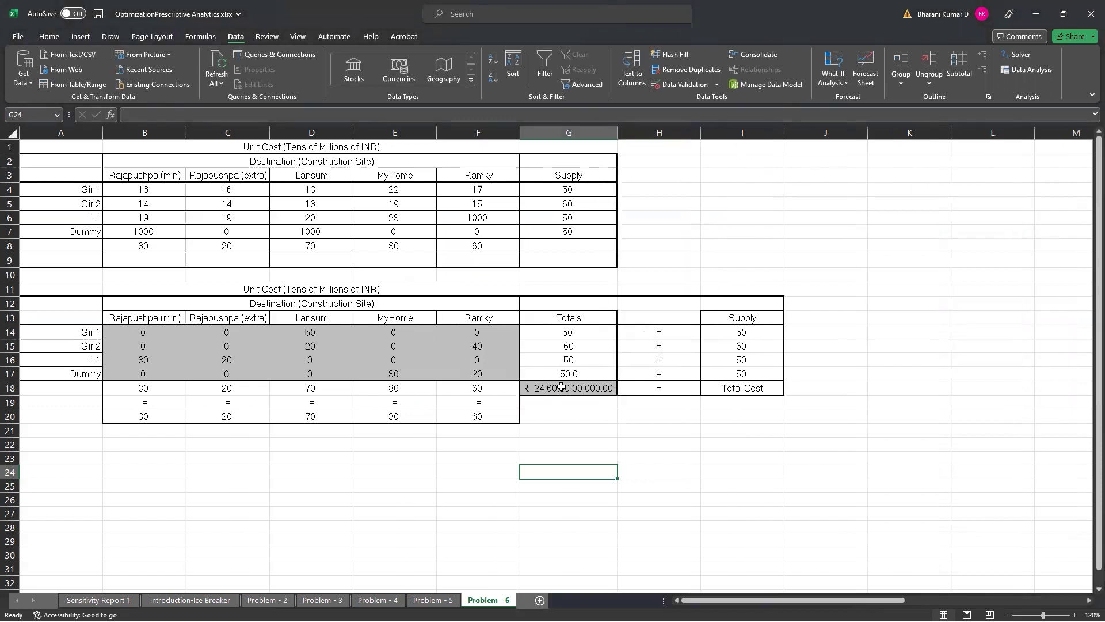
left_click_drag(154, 332, 464, 371)
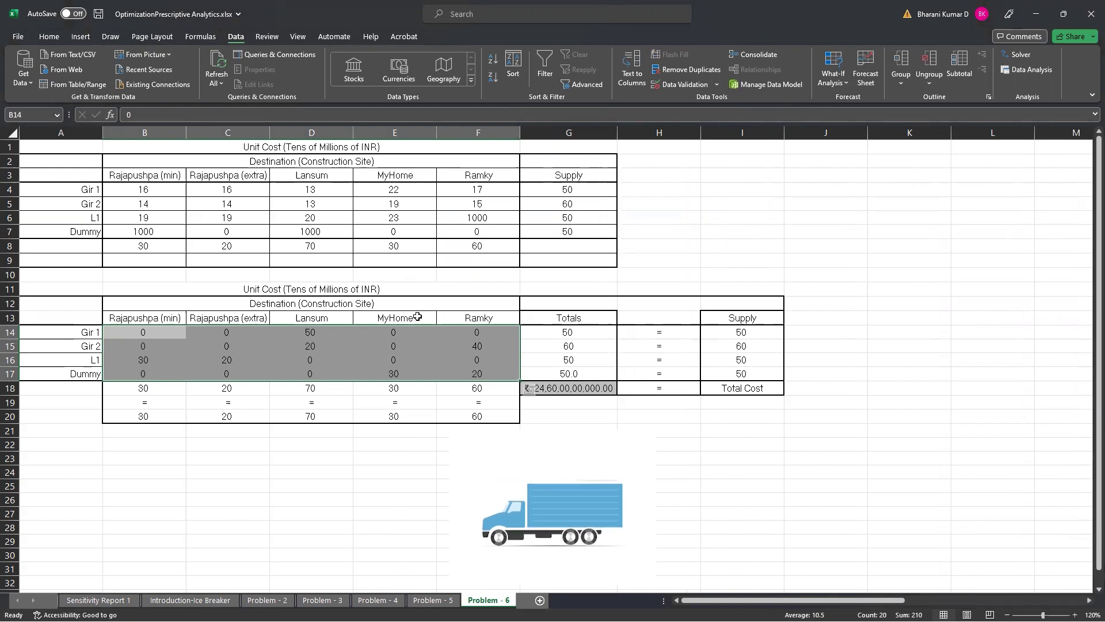
- Check the SUMPRODUCT total-cost formula in G18, then save the workbook with Ctrl+S
left_click(587, 388)
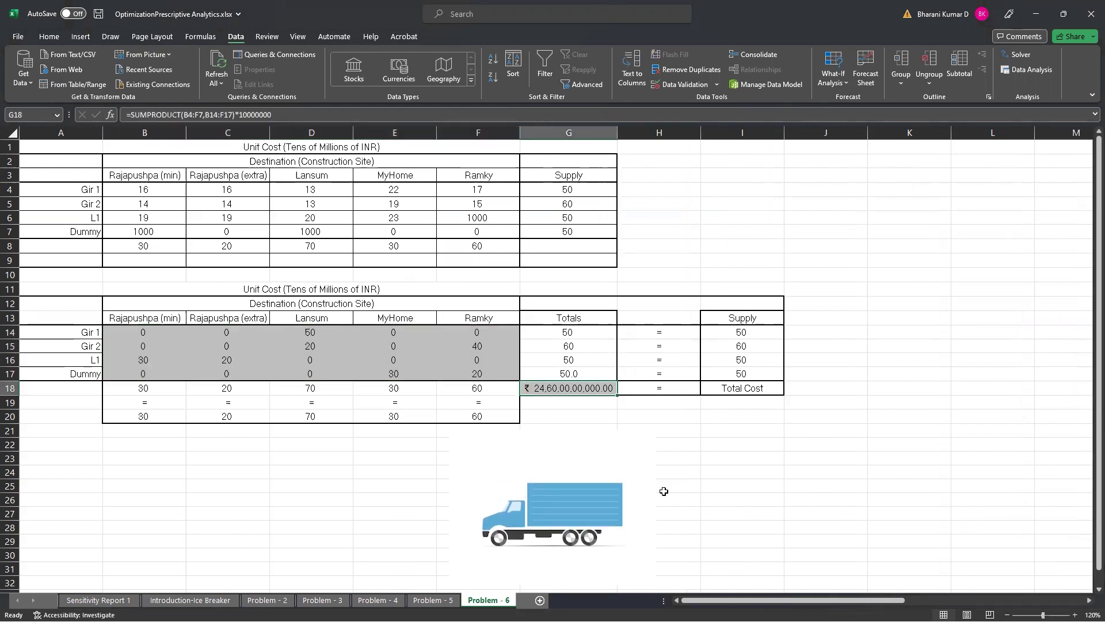
left_click(664, 493)
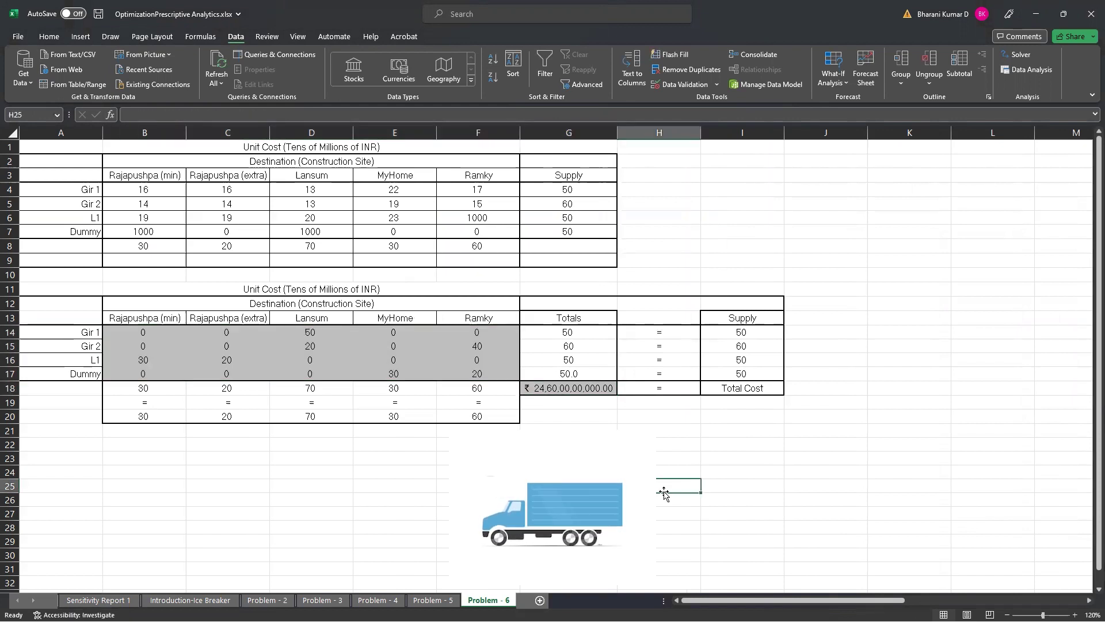
key("ctrl+s")
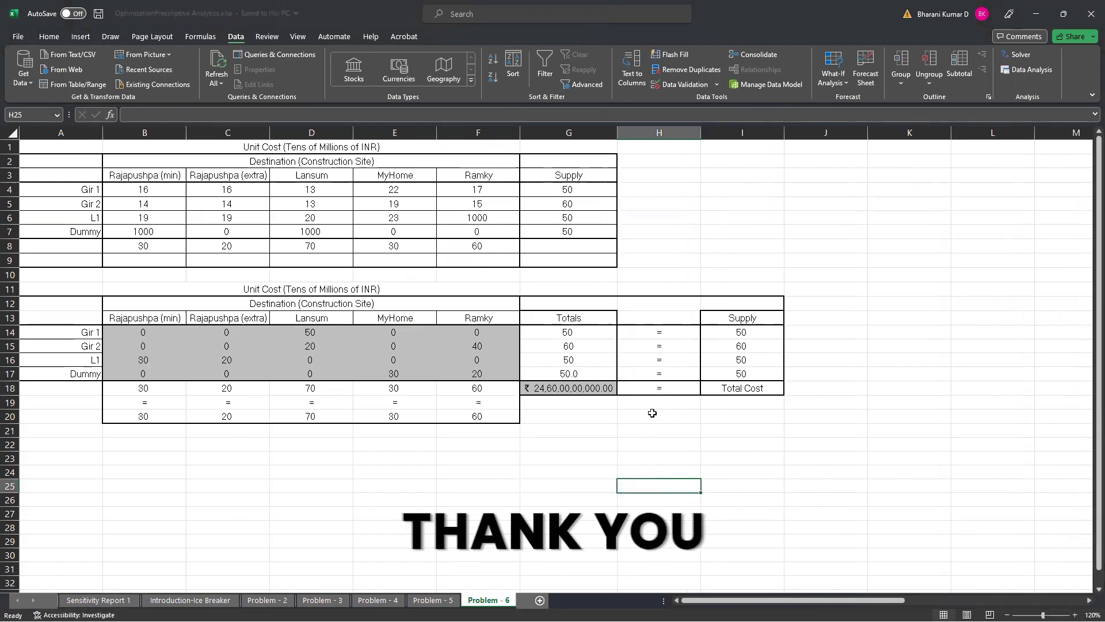